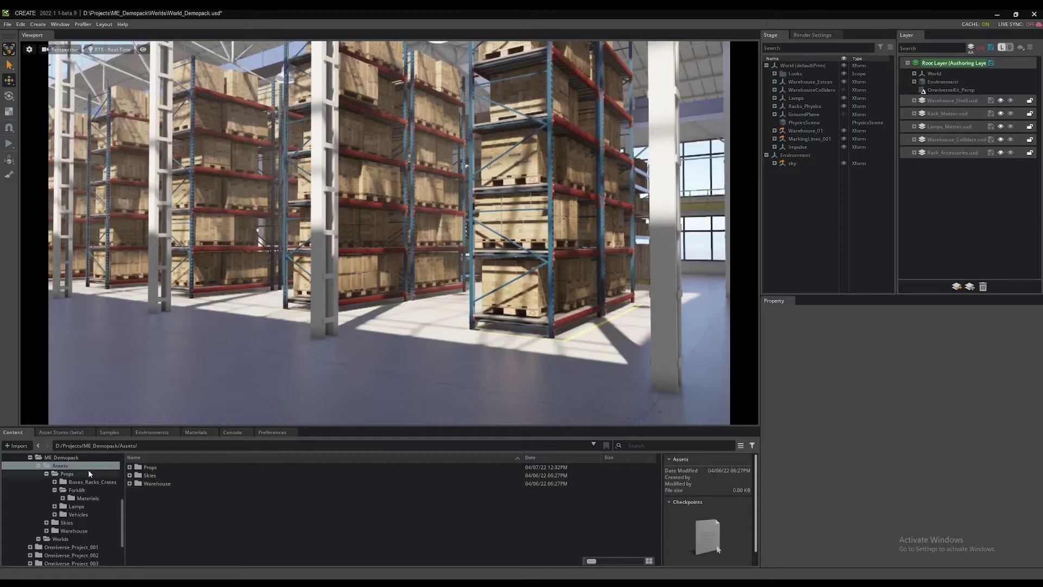
Browse to Assets > Props > Forklift in thumbnail view and drag Forklift_Layer.usd into the Layer panel.
click(82, 467)
click(69, 474)
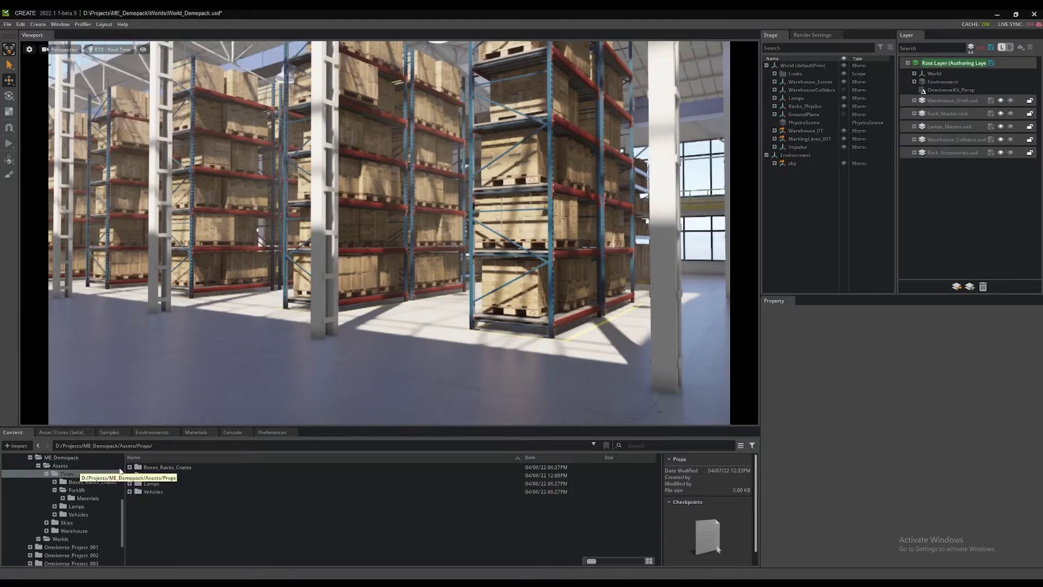
double_click(151, 475)
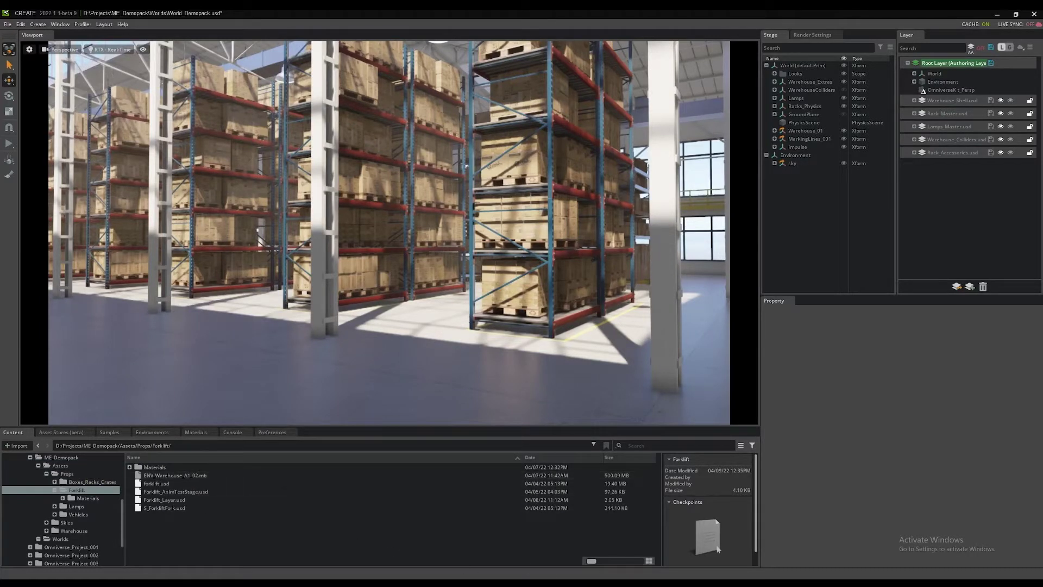
click(649, 561)
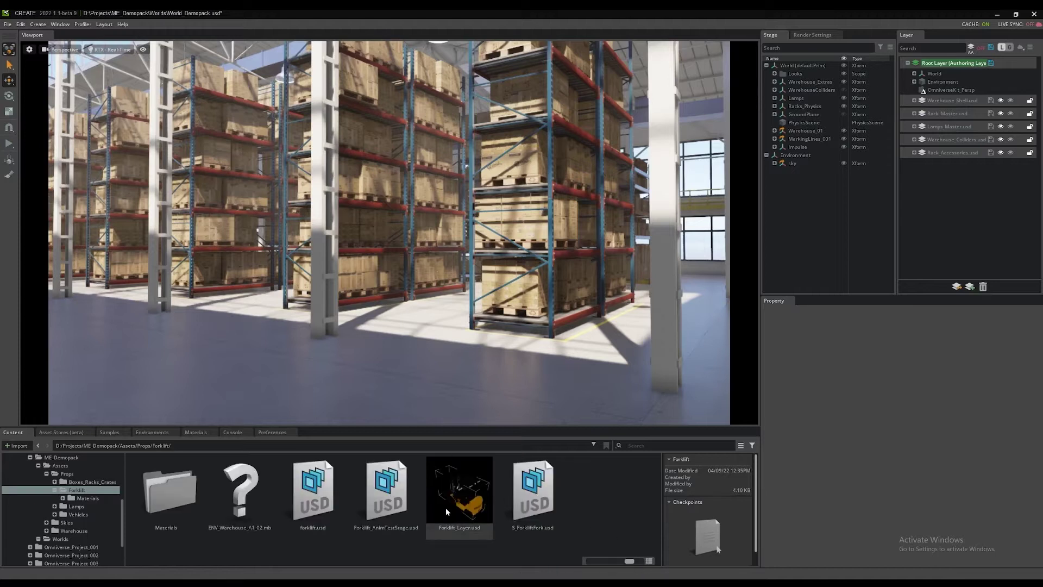
drag(456, 503, 935, 194)
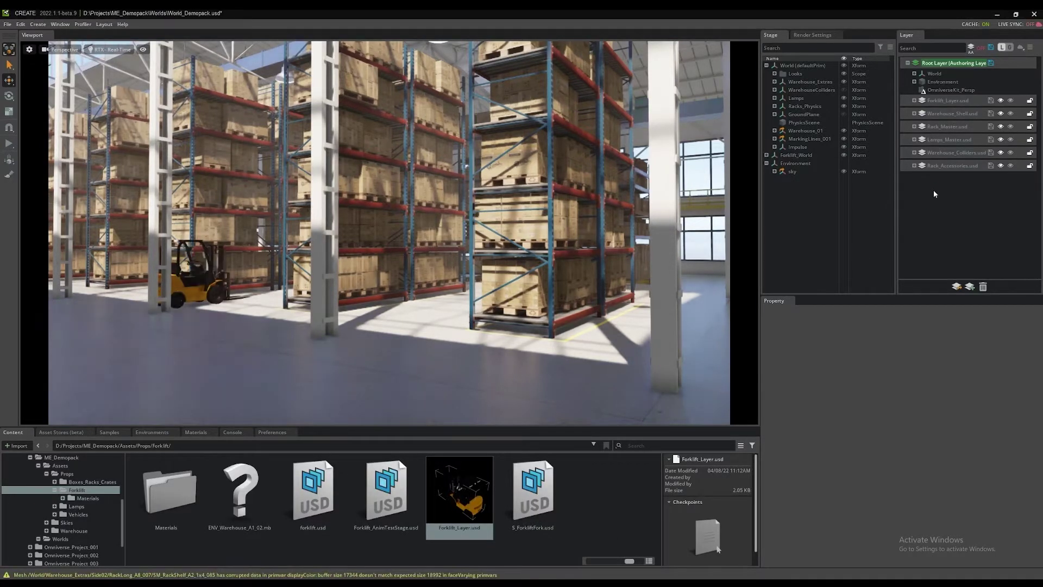
Select Forklift_World, frame it, and orbit to see the forklift's other side.
click(796, 155)
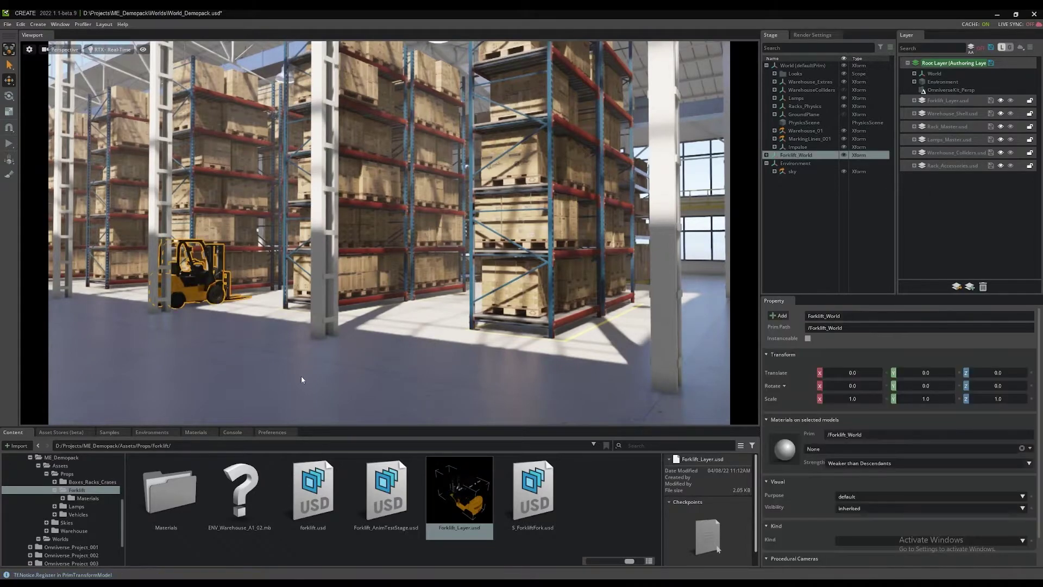
key(f)
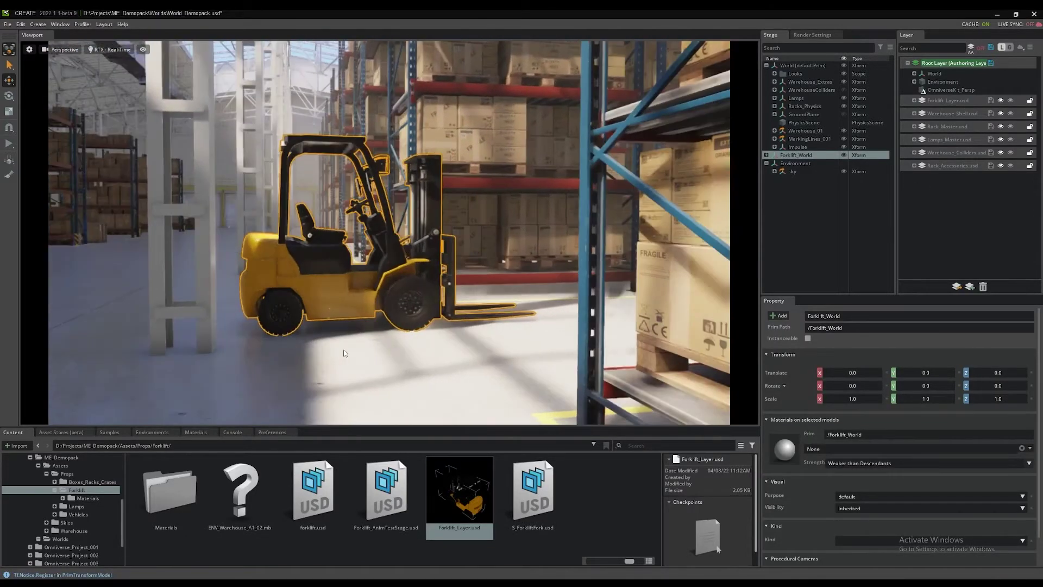
alt+drag(343, 350, 540, 341)
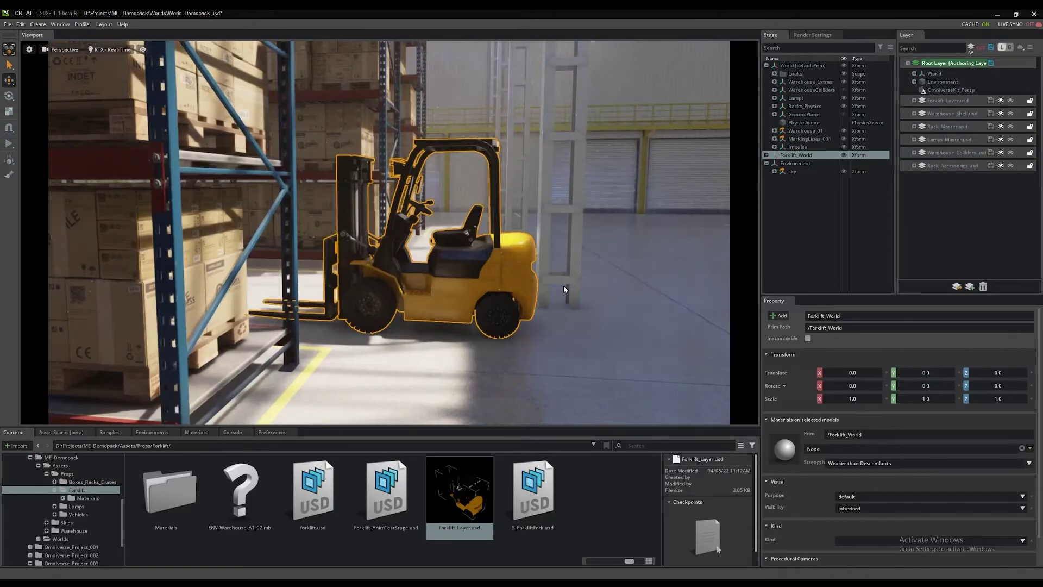
Move toward the roll-up doors, frame the yellow ramp, then swing back toward the racks.
middle_drag(563, 286, 359, 289)
alt+right_drag(360, 289, 634, 253)
click(695, 220)
key(f)
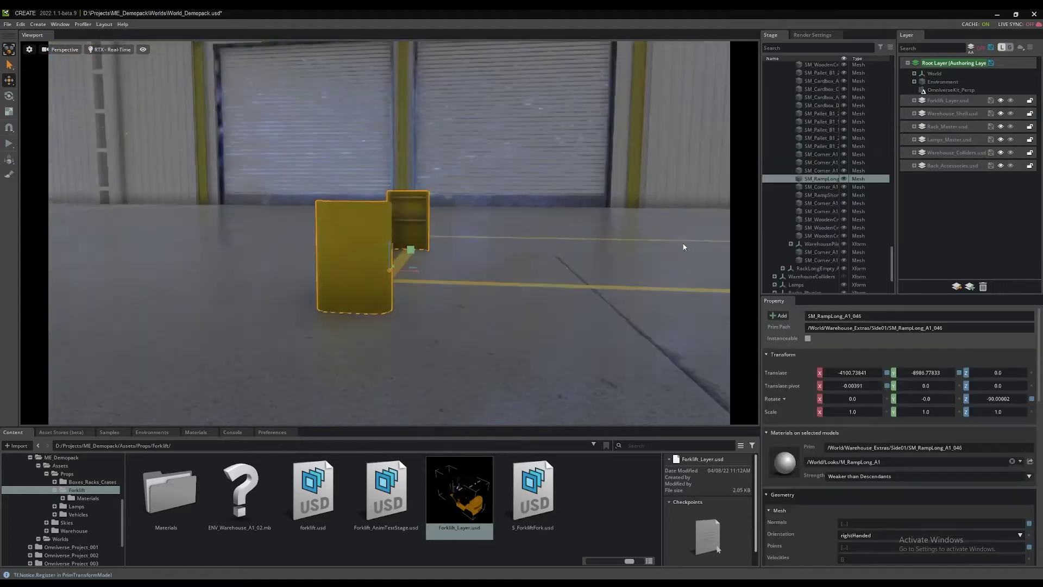
right_drag(279, 231, 337, 268)
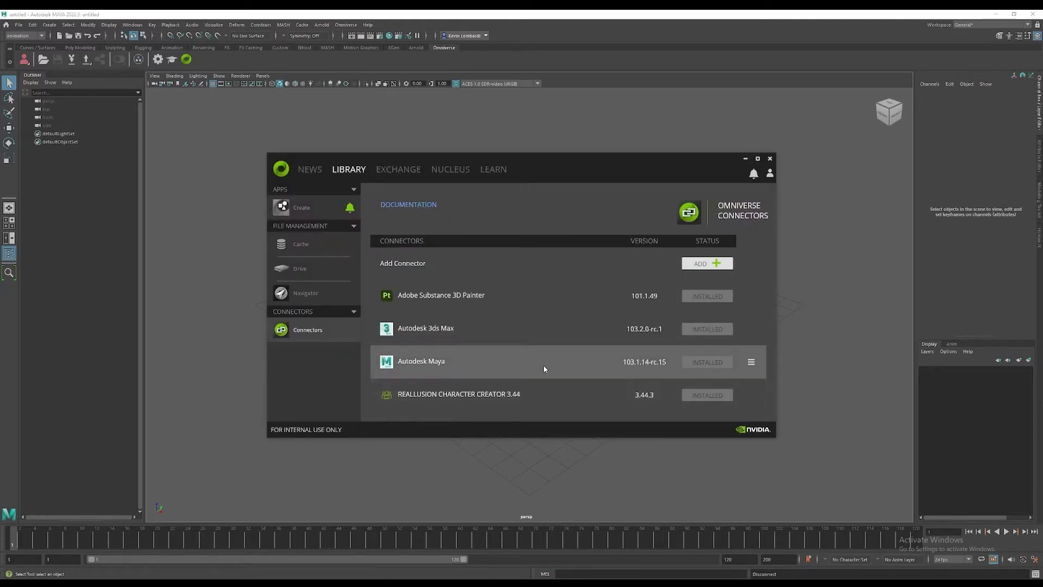
Hide the Launcher, check the Omniverse menu, and sign in from the Omniverse shelf.
click(745, 159)
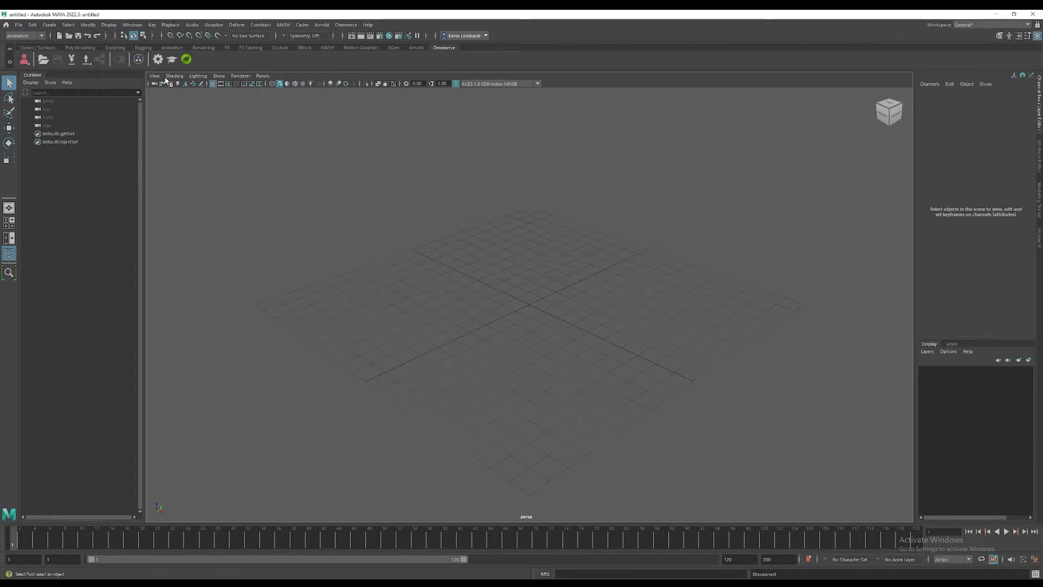
click(353, 26)
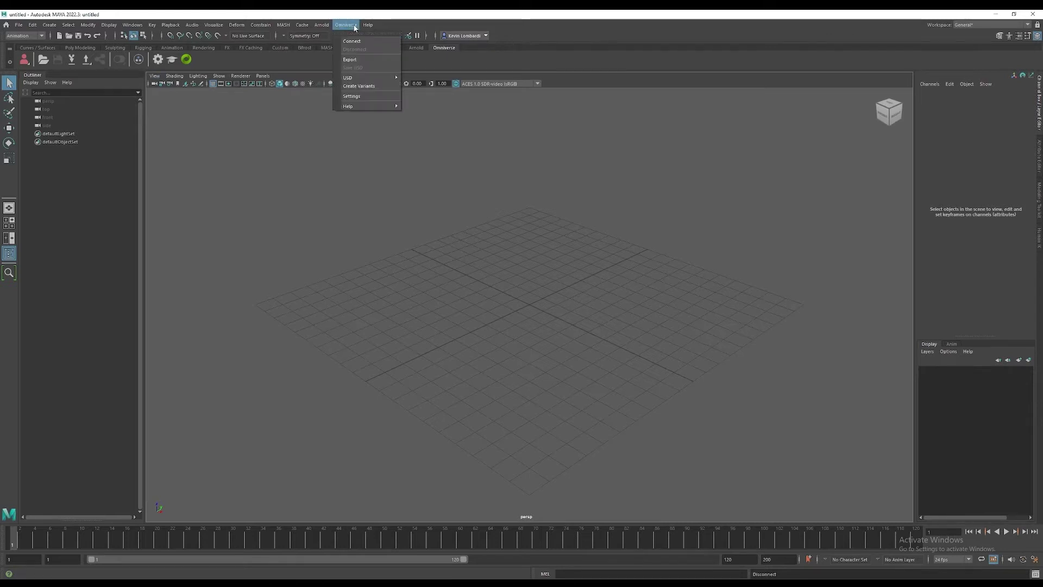
click(349, 133)
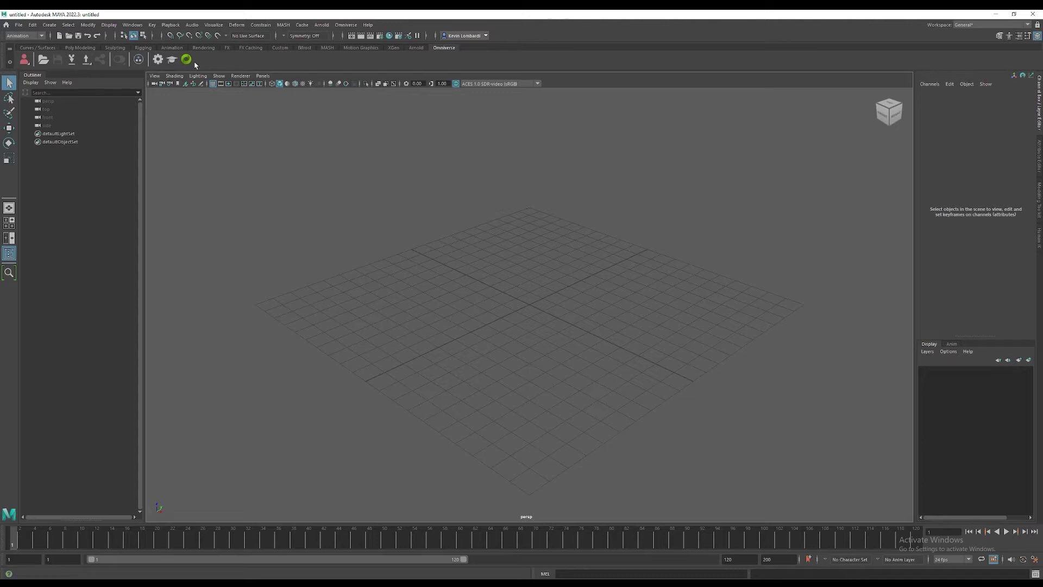
click(25, 61)
click(402, 233)
Open Forklift_Layer.usd from Omniverse with the shelf's Open USD command.
click(46, 61)
click(359, 249)
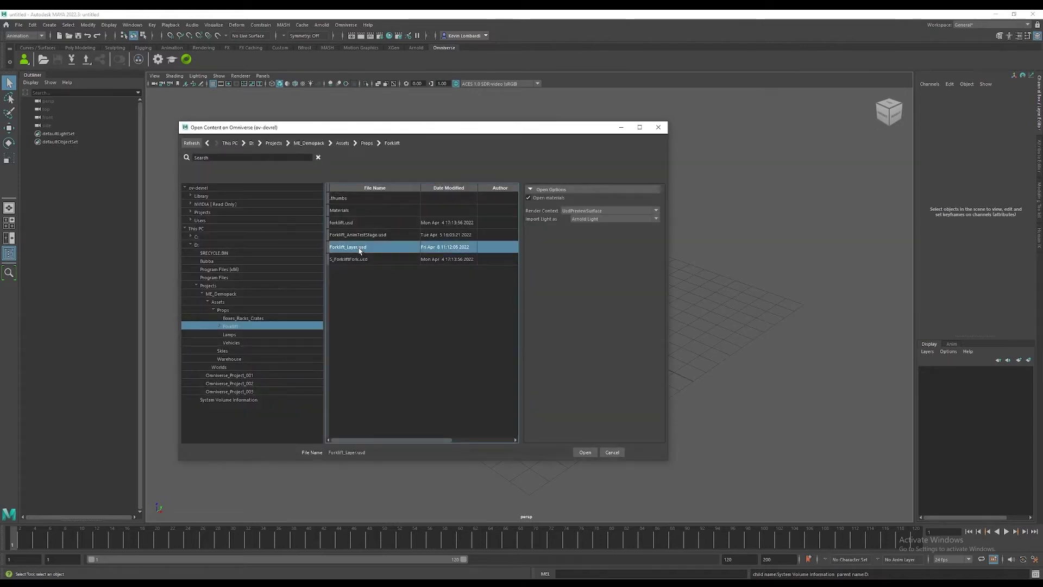
click(586, 452)
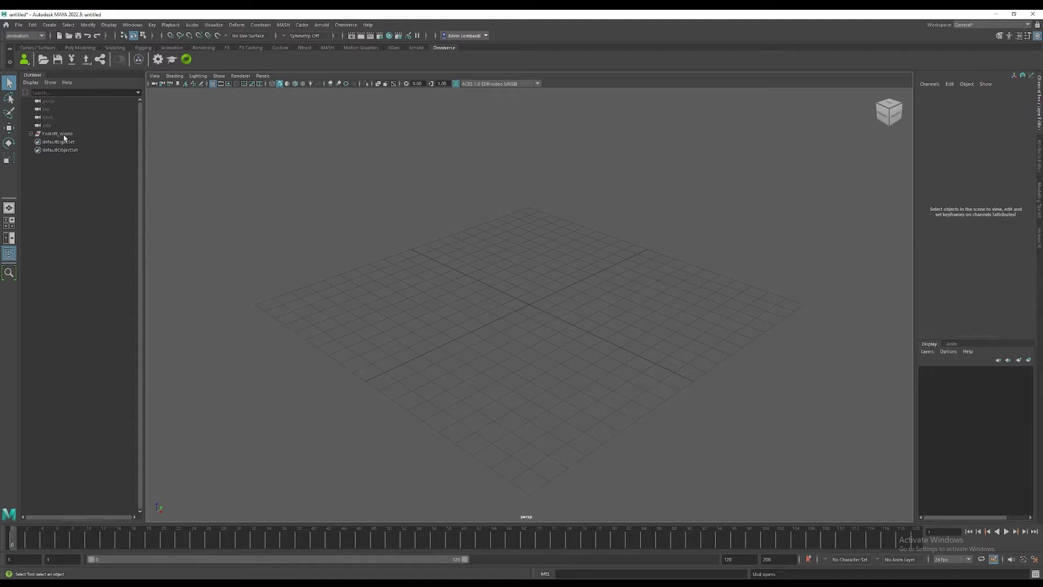
Frame Forklift_World and cycle wireframe, shaded and textured display modes.
click(63, 136)
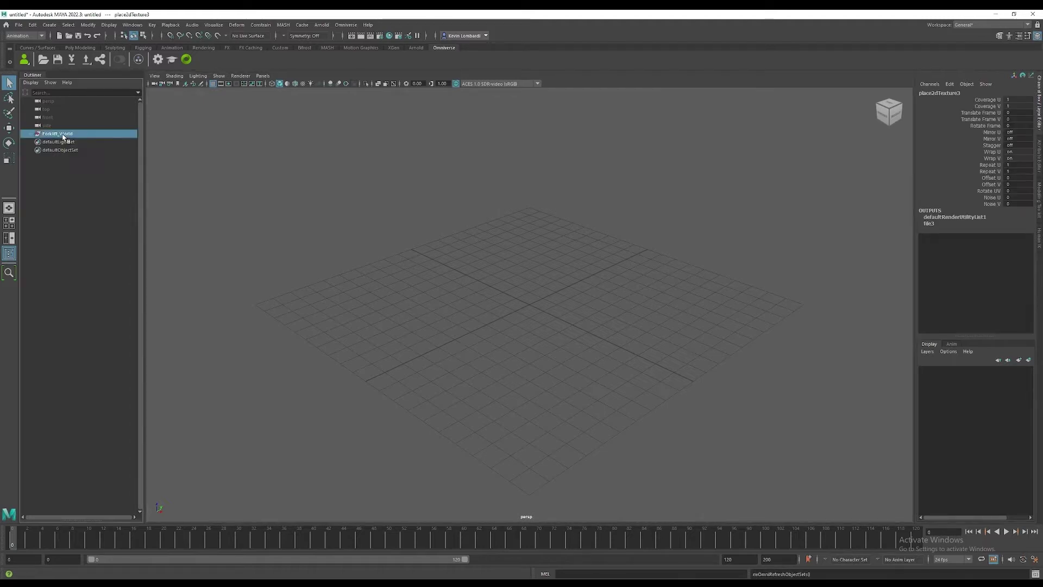
key(f)
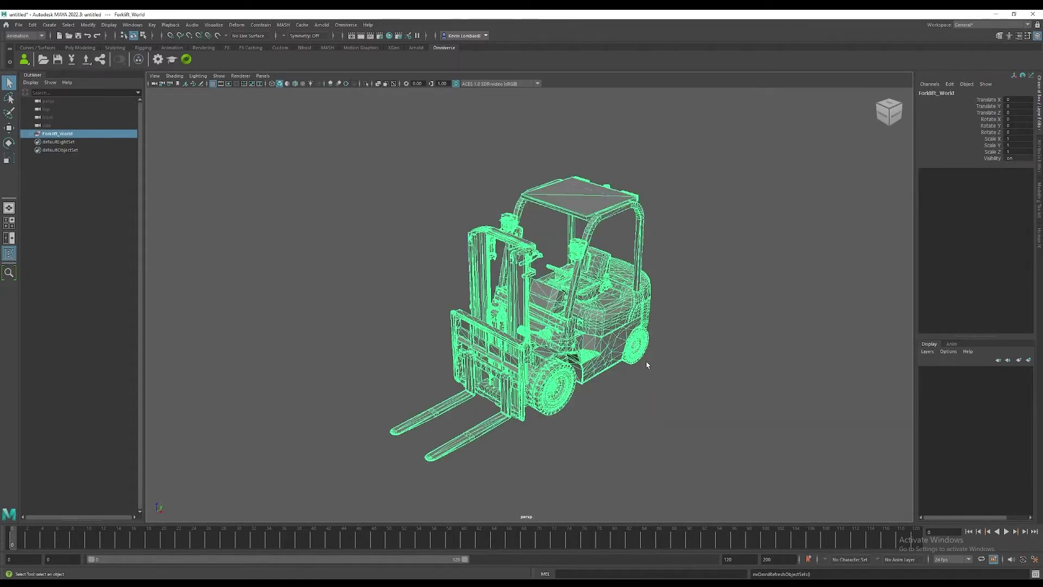
key(4)
alt+drag(661, 368, 629, 348)
key(5)
key(6)
alt+drag(703, 314, 551, 326)
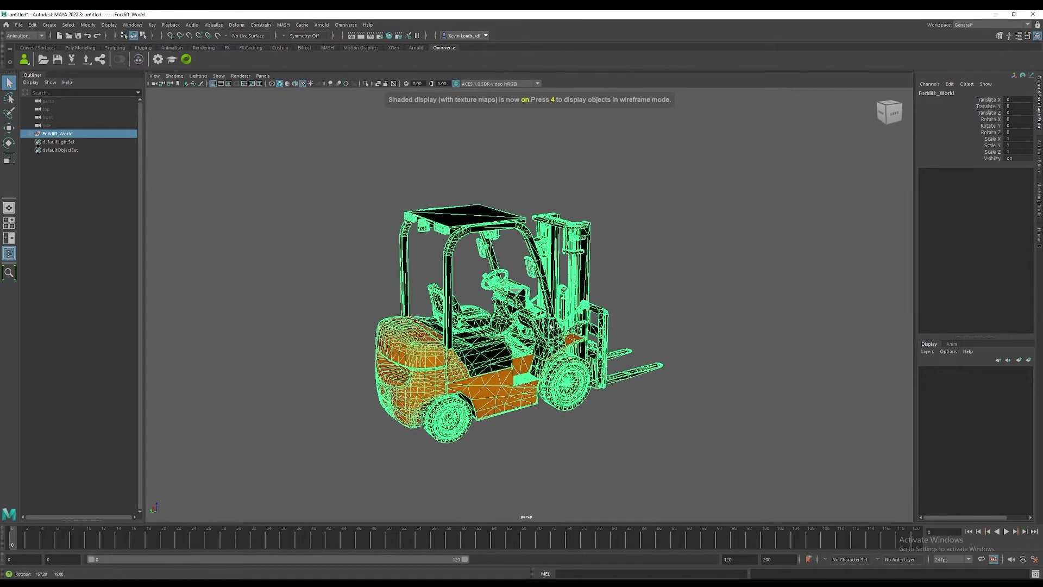
click(747, 301)
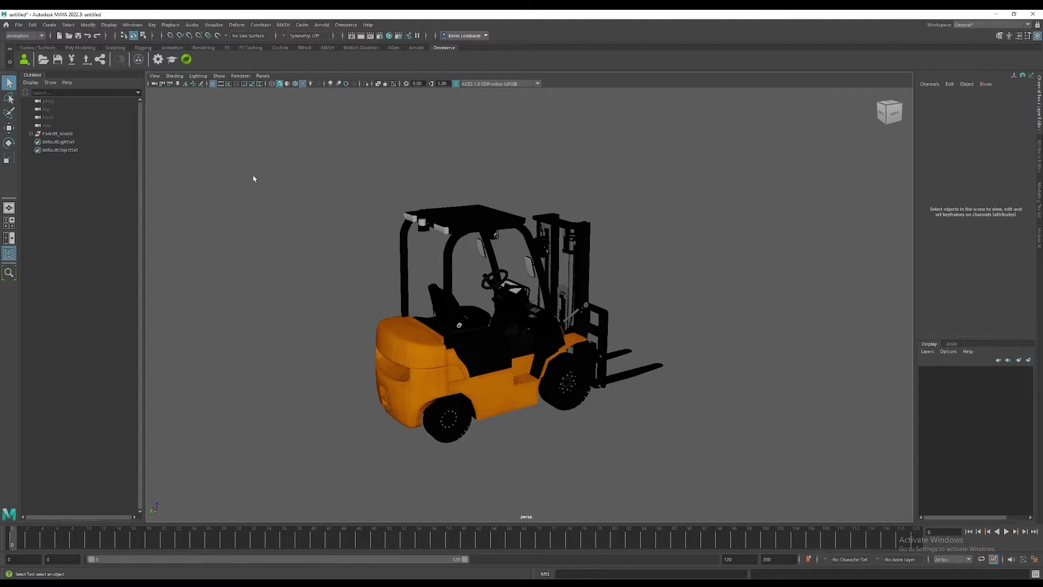
Create a reference to D:\Projects\ME_Demopack\Assets\Props\Forklift\ENV_Warehouse_A1_02.mb.
click(19, 24)
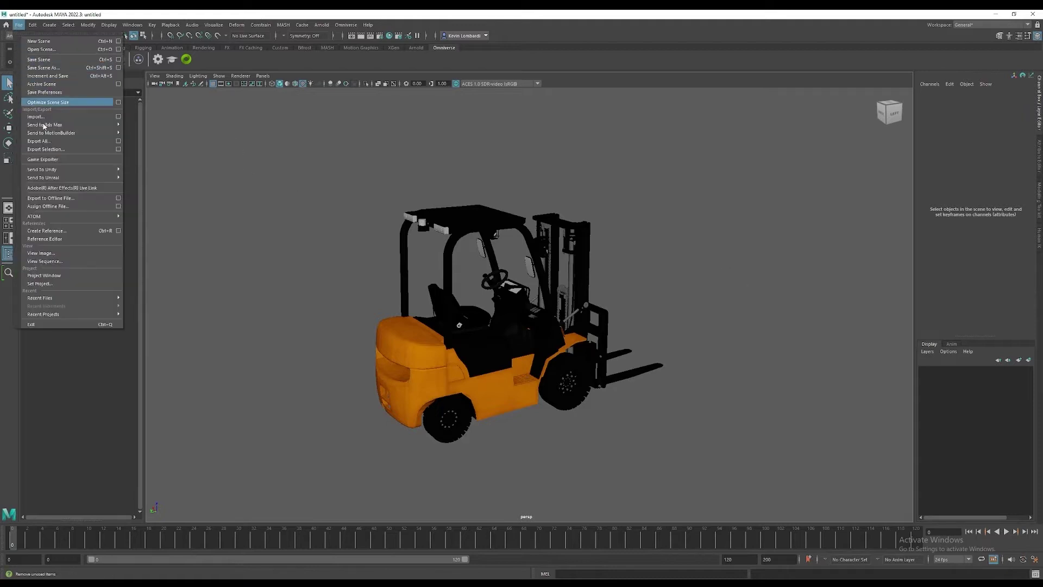
click(49, 232)
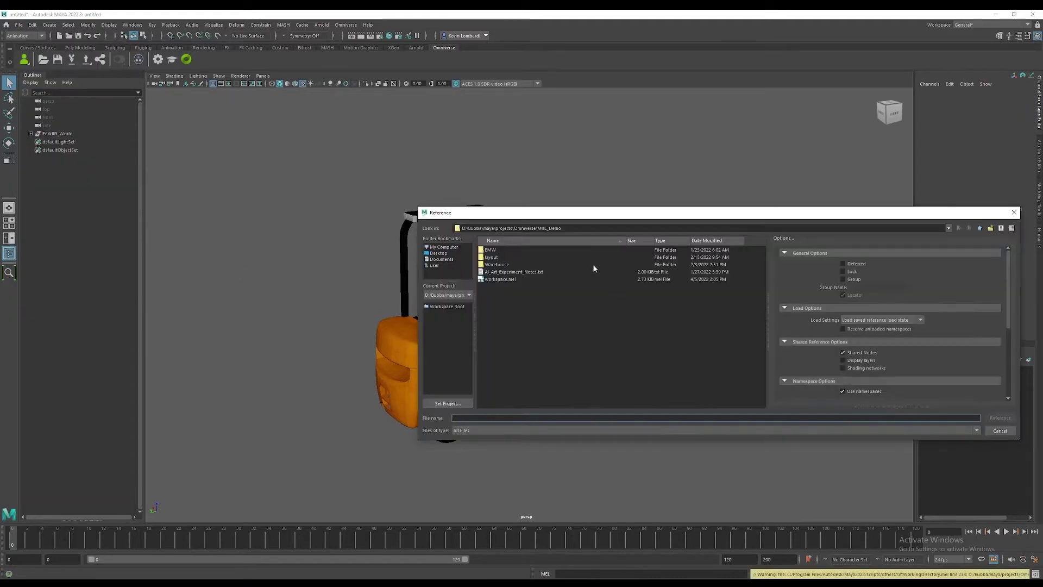
click(443, 247)
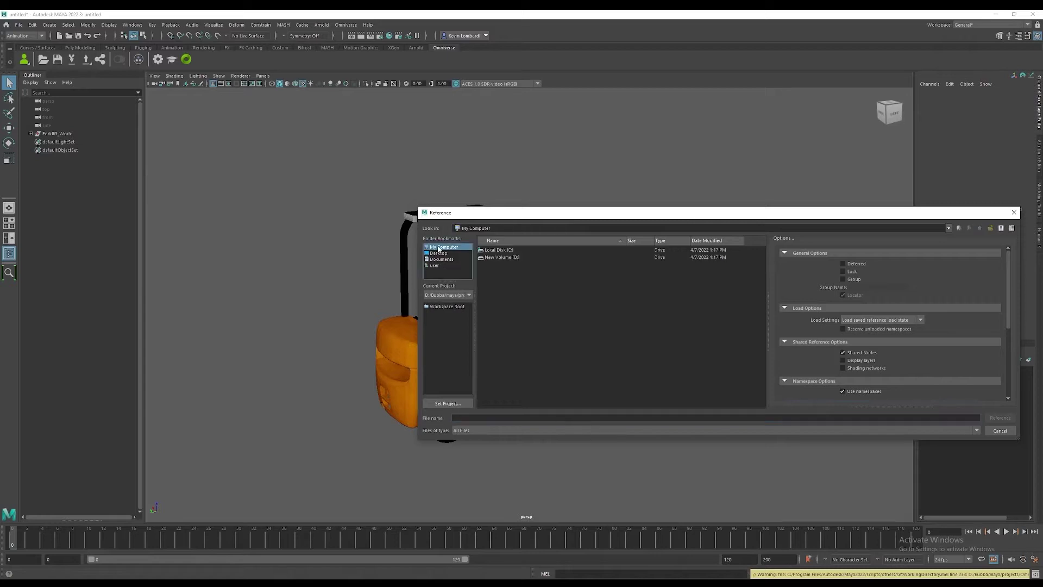
double_click(502, 257)
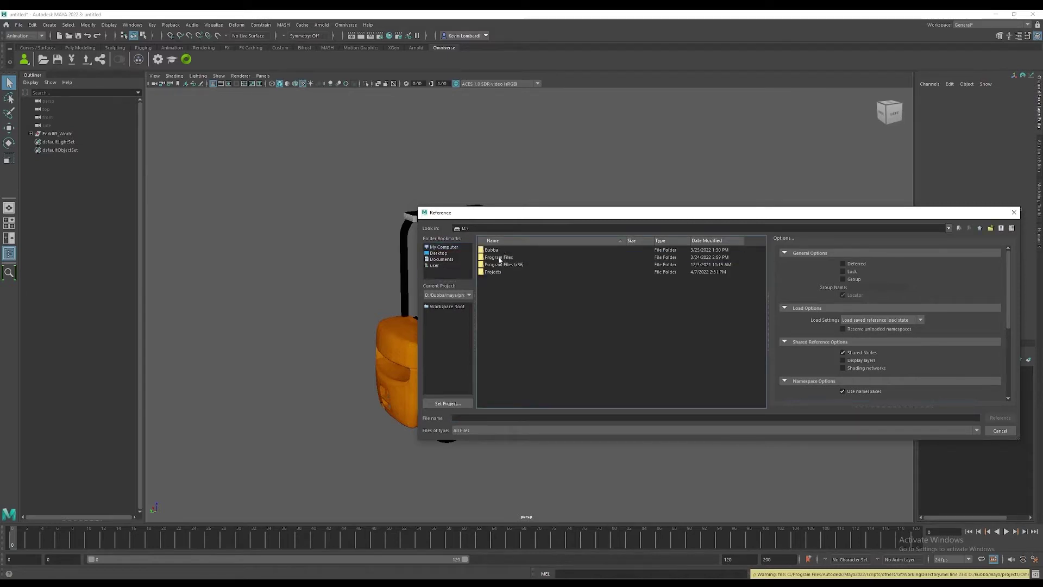
double_click(495, 271)
double_click(498, 250)
double_click(492, 251)
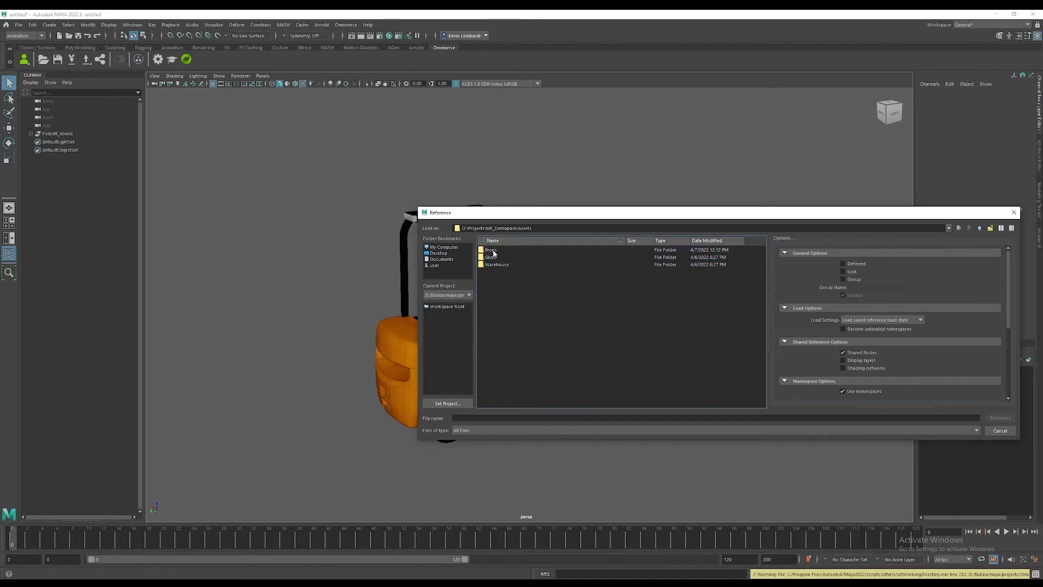
double_click(493, 253)
double_click(499, 257)
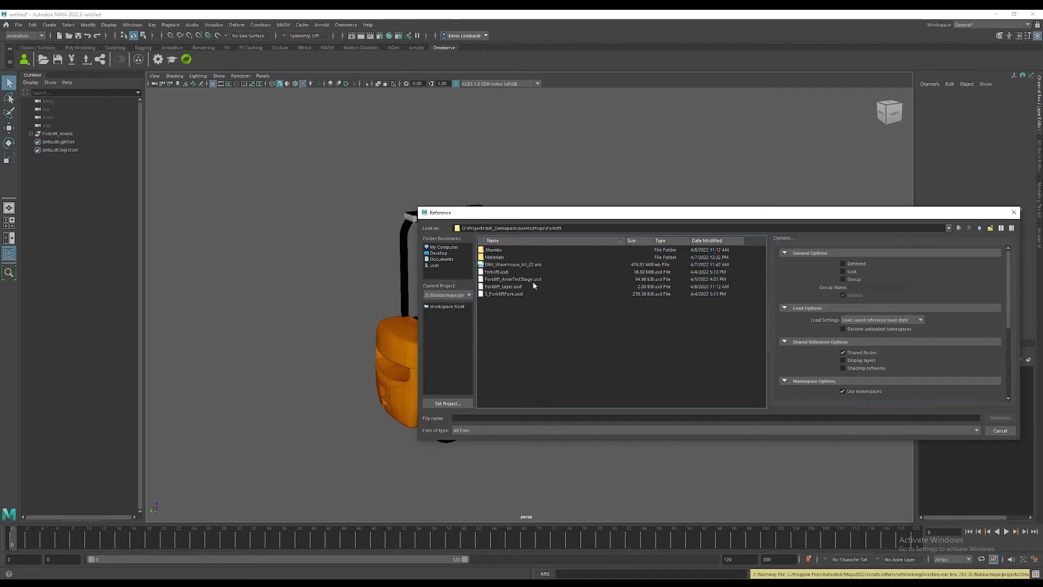
click(520, 265)
click(1001, 418)
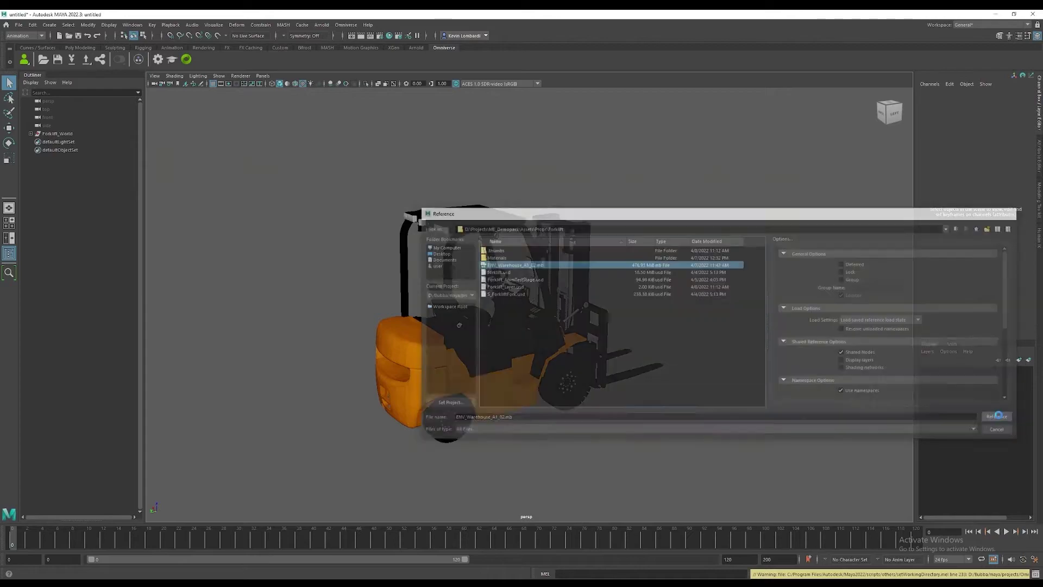
alt+drag(518, 377, 521, 369)
Select forklift_anim in the Outliner and move it into the open floor area.
scroll(522, 369, down, 10)
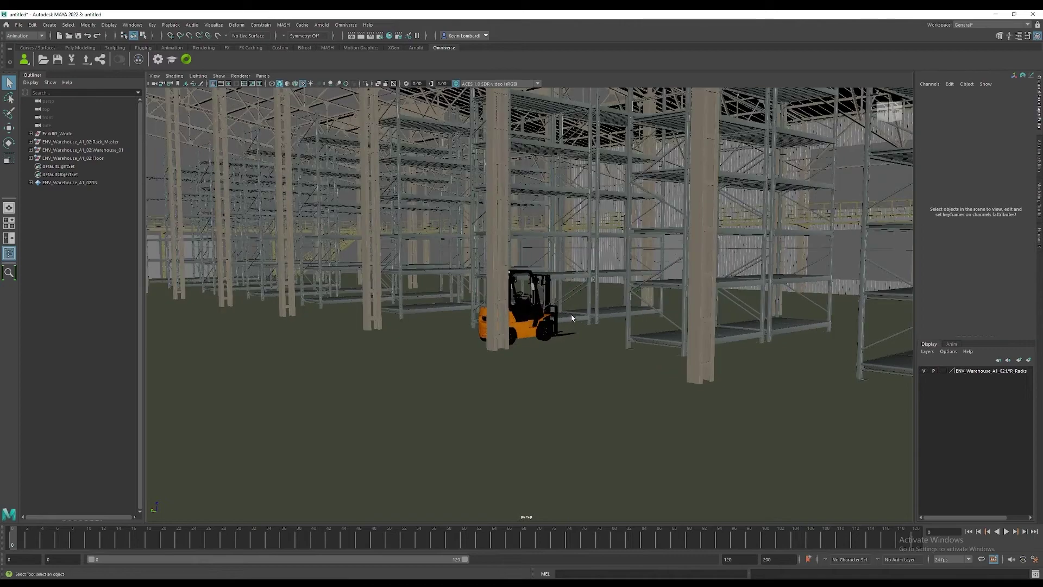
alt+drag(572, 314, 675, 331)
alt+middle_drag(675, 331, 600, 263)
scroll(604, 262, down, 4)
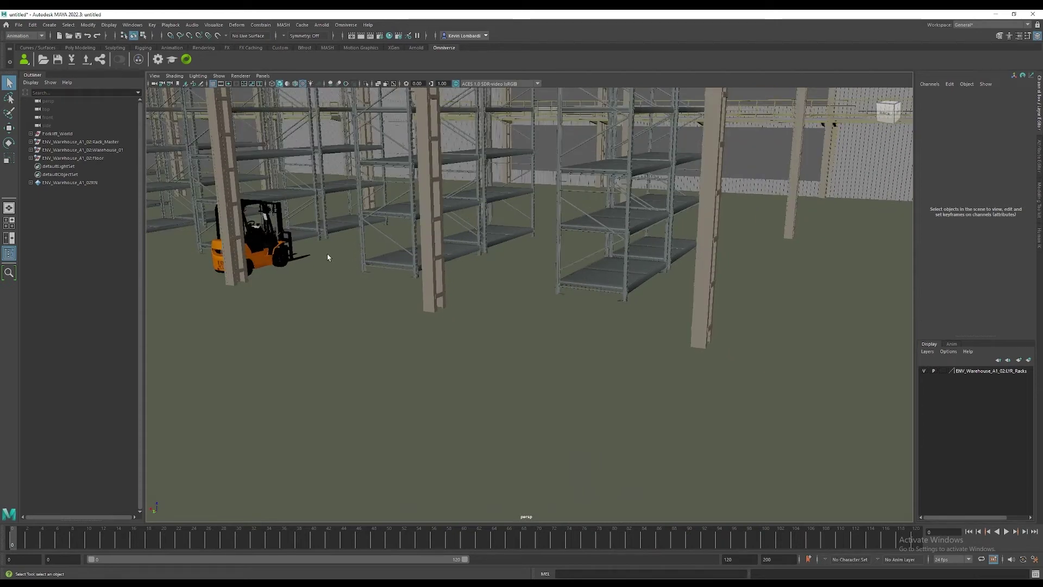
click(31, 134)
click(60, 142)
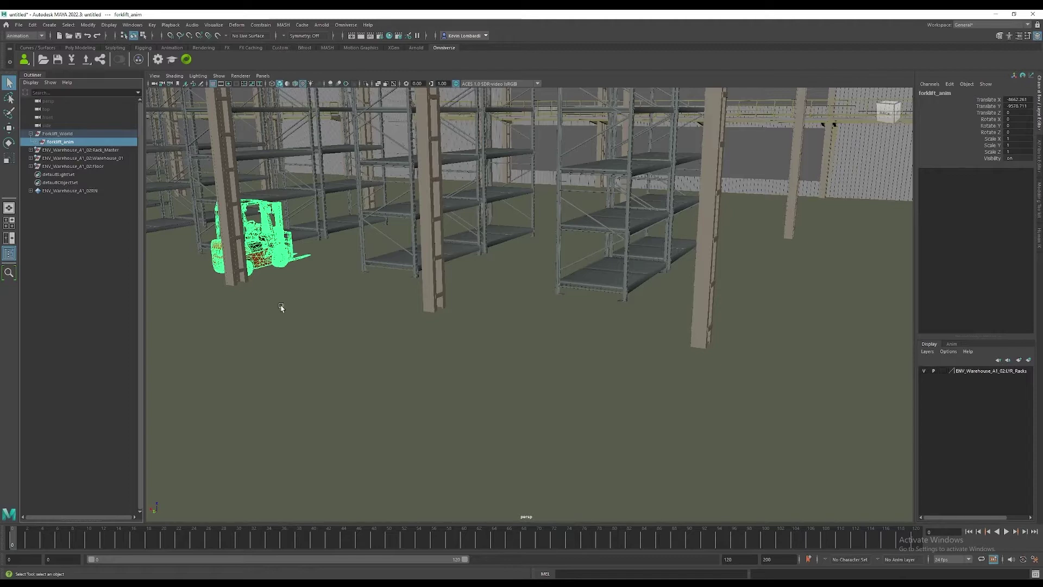
key(w)
drag(182, 270, 405, 450)
Set the forklift's Rotate Z to -90 and shift it left to its starting spot.
key(e)
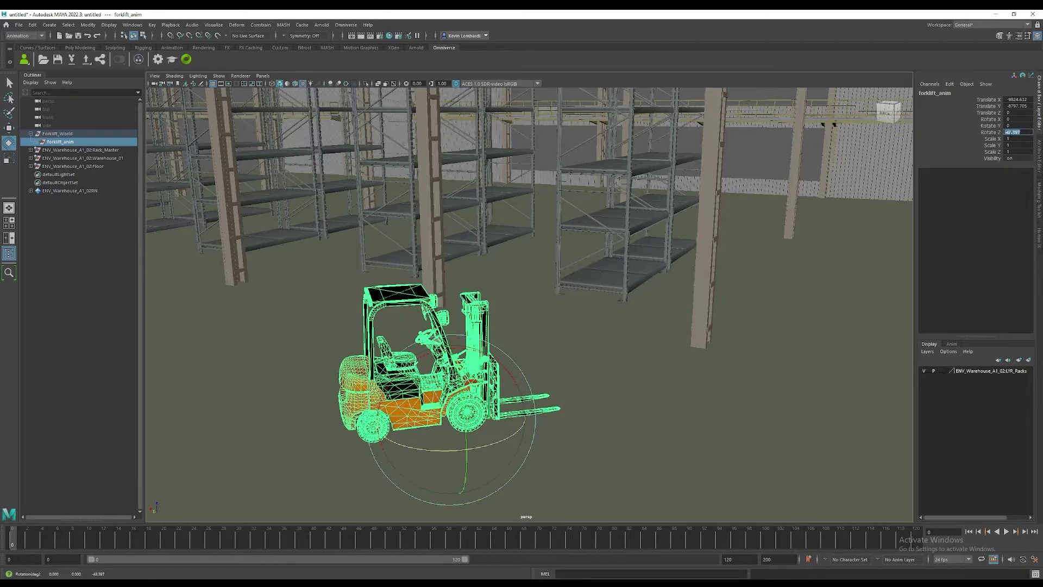
text(-90)
key(Return)
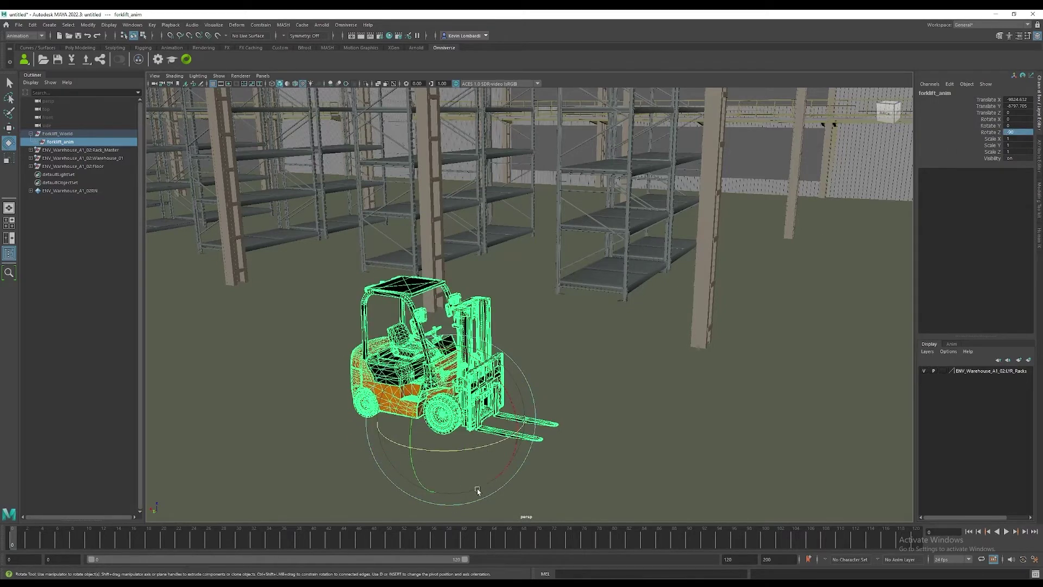
key(w)
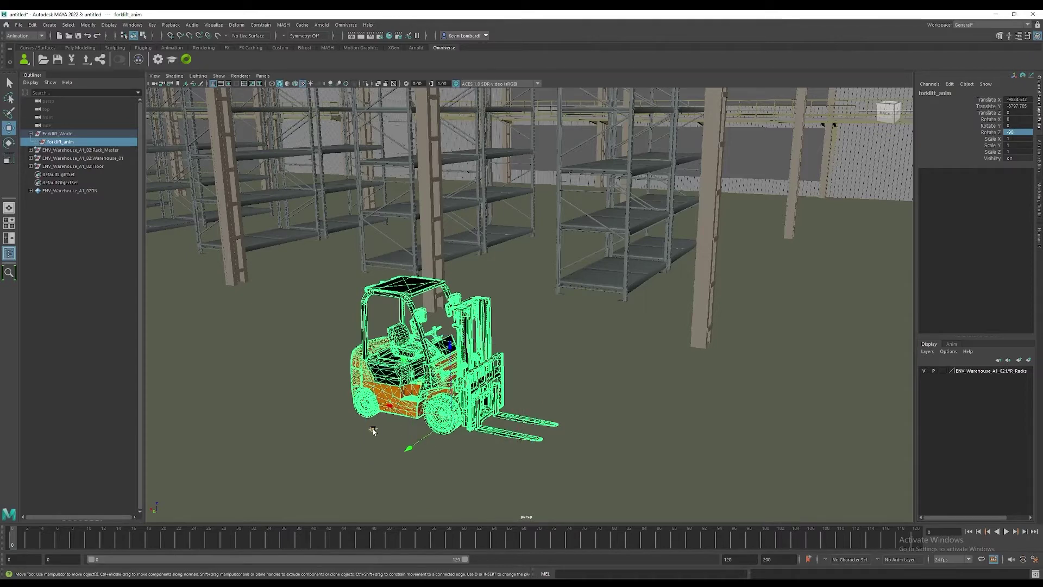
drag(379, 427, 346, 422)
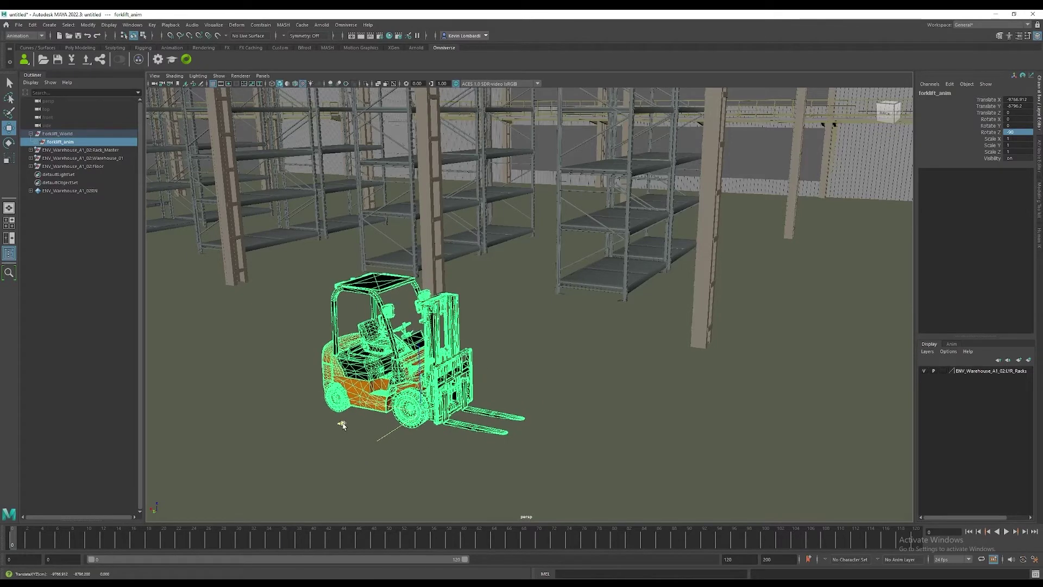
Draw a CV curve from the forklift's forks, curving right and back left across the floor.
click(49, 25)
mouse_move(65, 86)
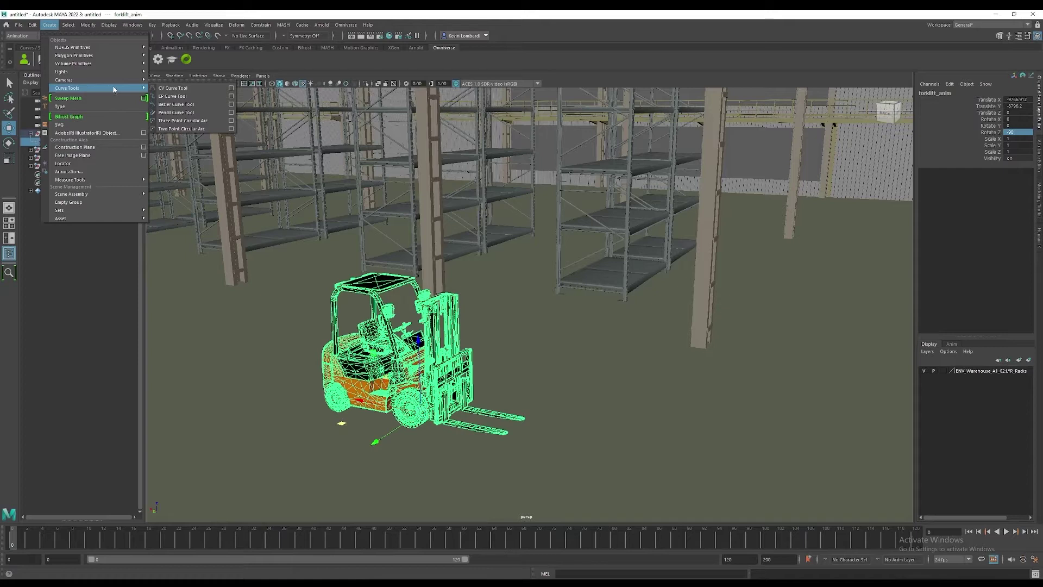
click(179, 89)
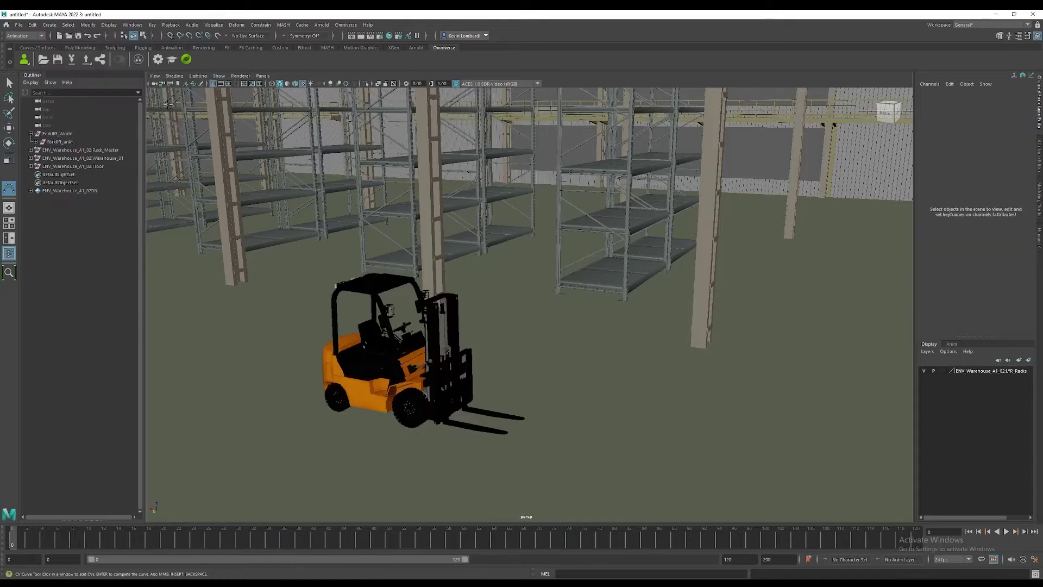
click(483, 419)
click(756, 459)
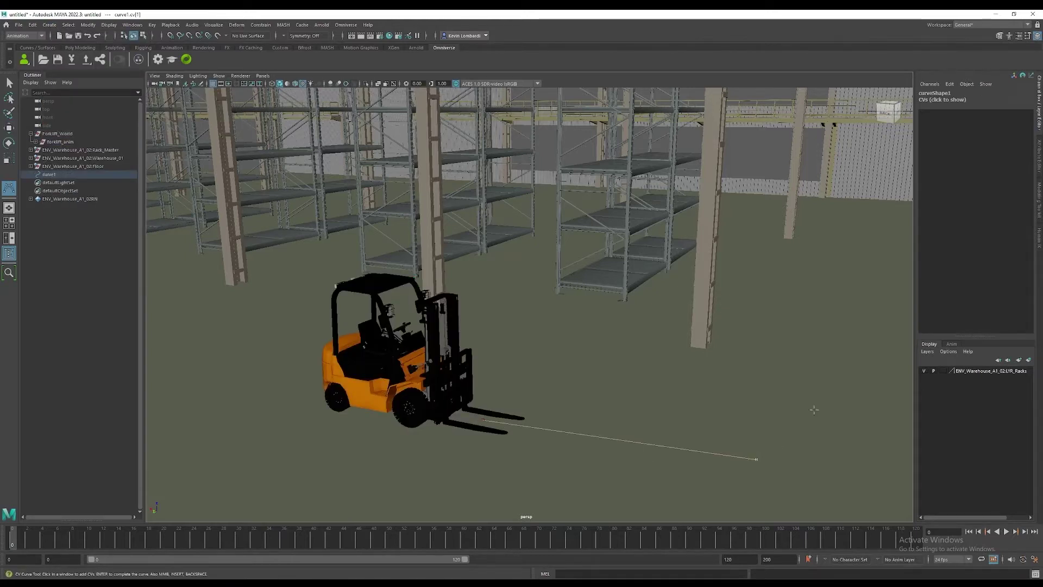
click(902, 334)
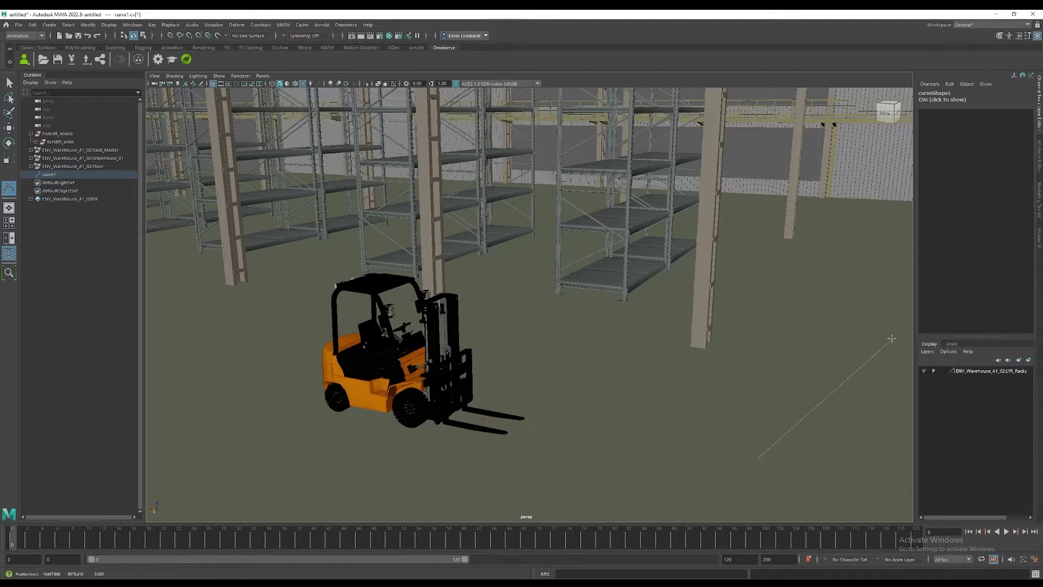
click(872, 265)
drag(674, 268, 663, 275)
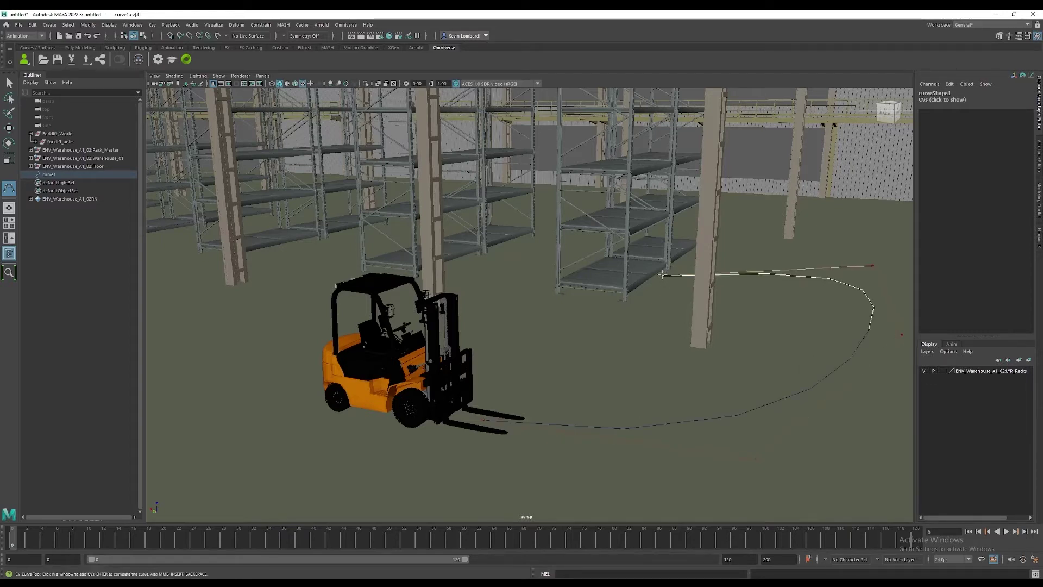
Finish the curve and pull its first control points outward to widen the loop.
key(w)
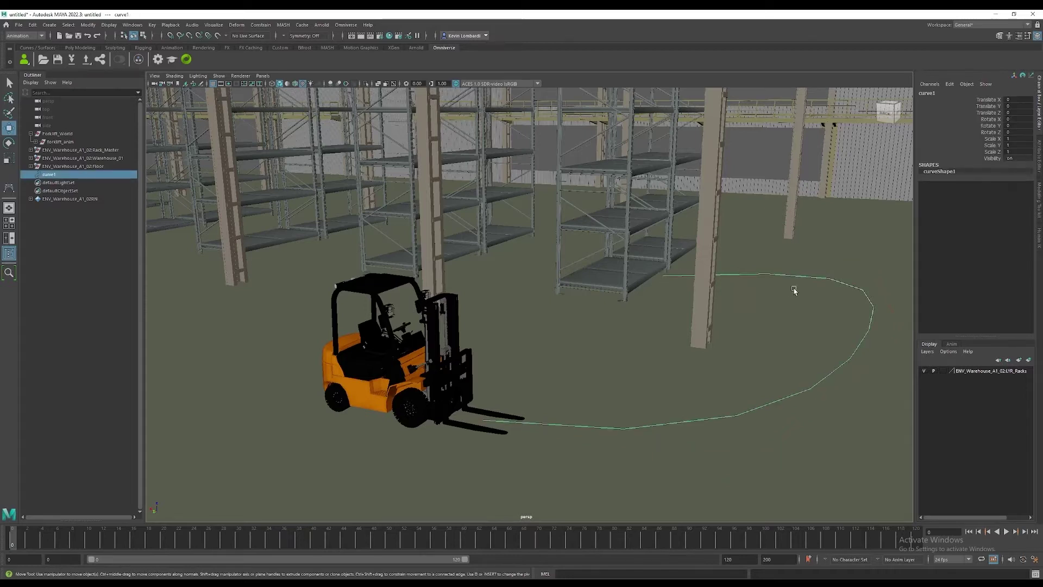
key(F8)
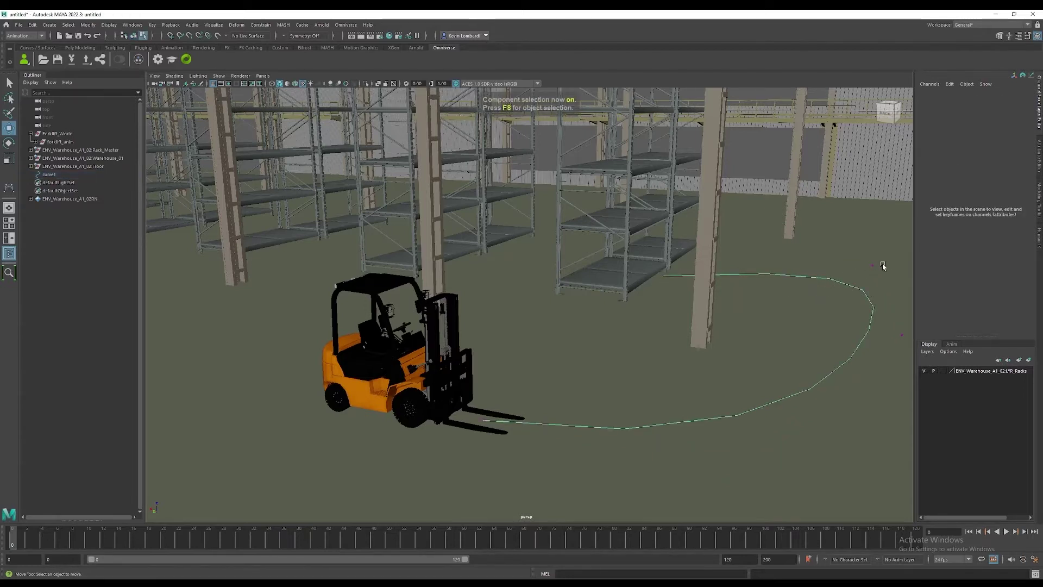
click(871, 268)
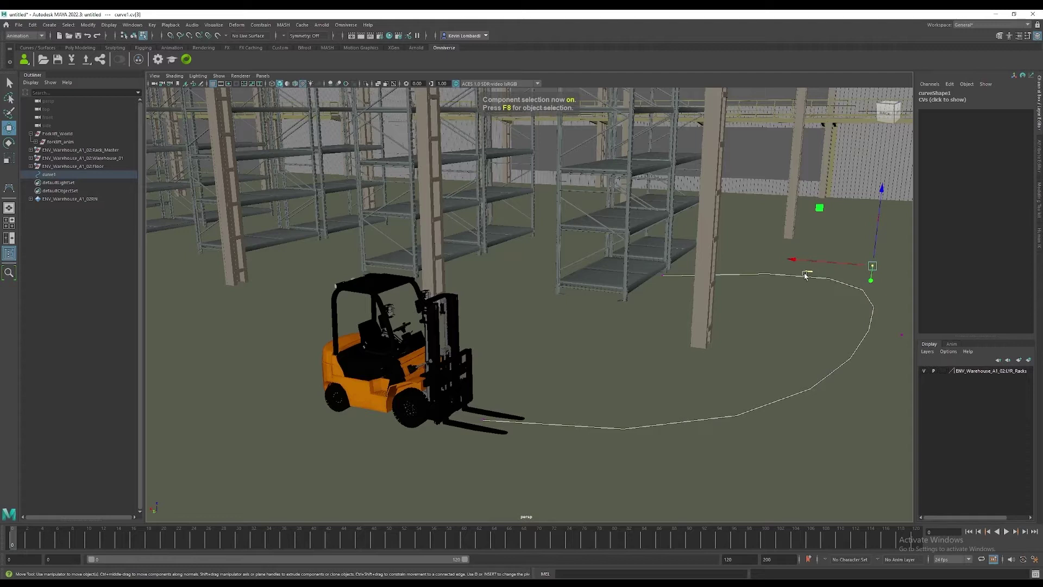
middle_drag(808, 272, 822, 299)
middle_drag(905, 340, 902, 337)
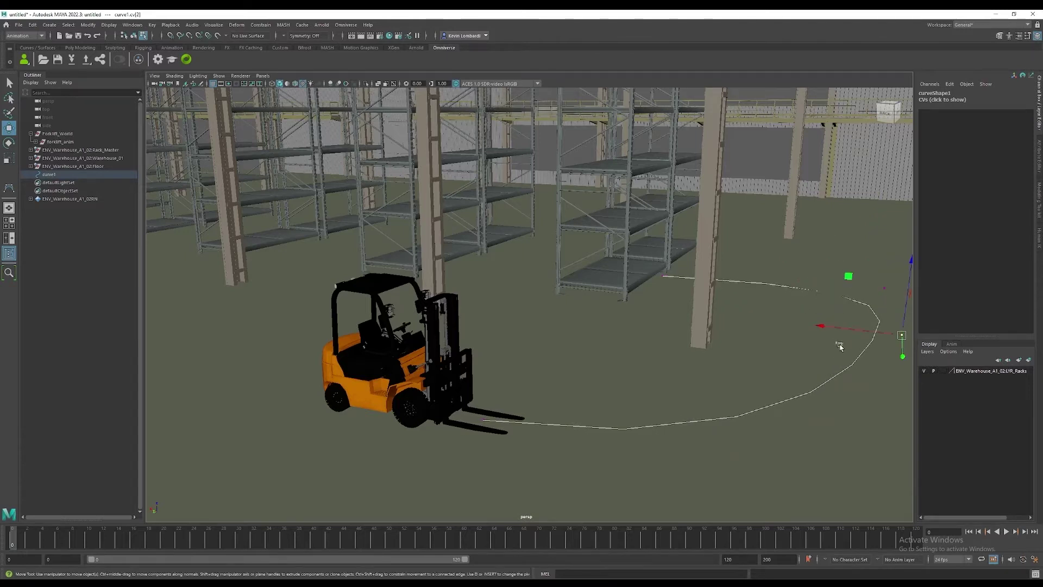
middle_drag(843, 366, 757, 469)
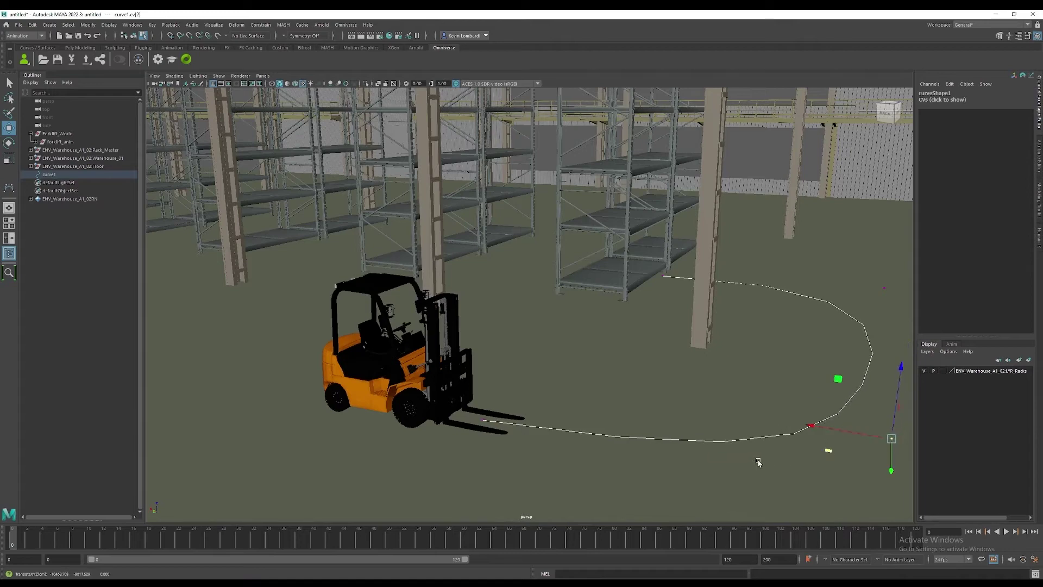
Move the next control point left and down, then return to object mode.
click(758, 460)
middle_drag(684, 478, 655, 483)
alt+drag(672, 408, 664, 374)
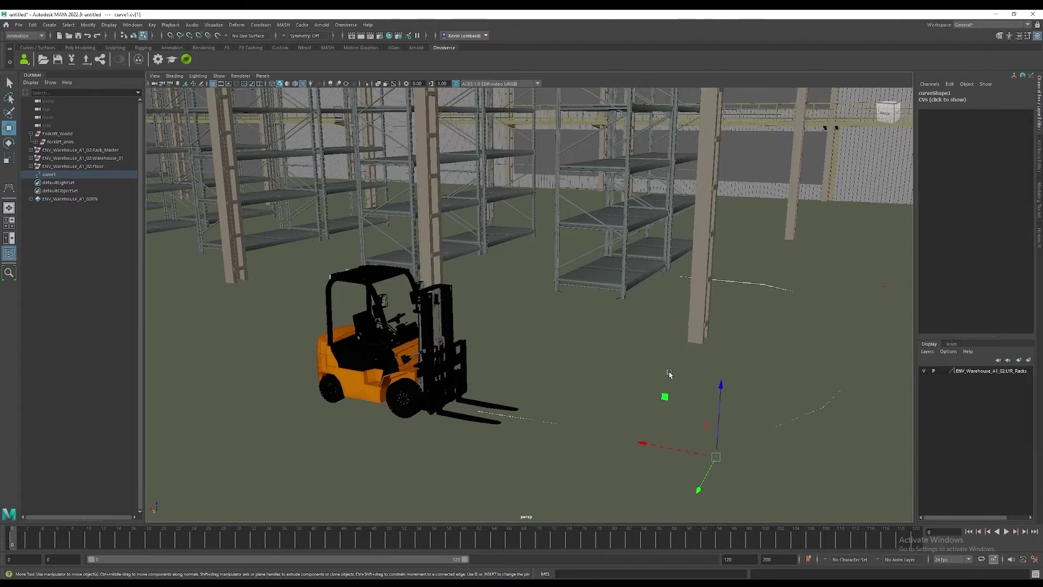
key(F8)
alt+drag(667, 375, 477, 391)
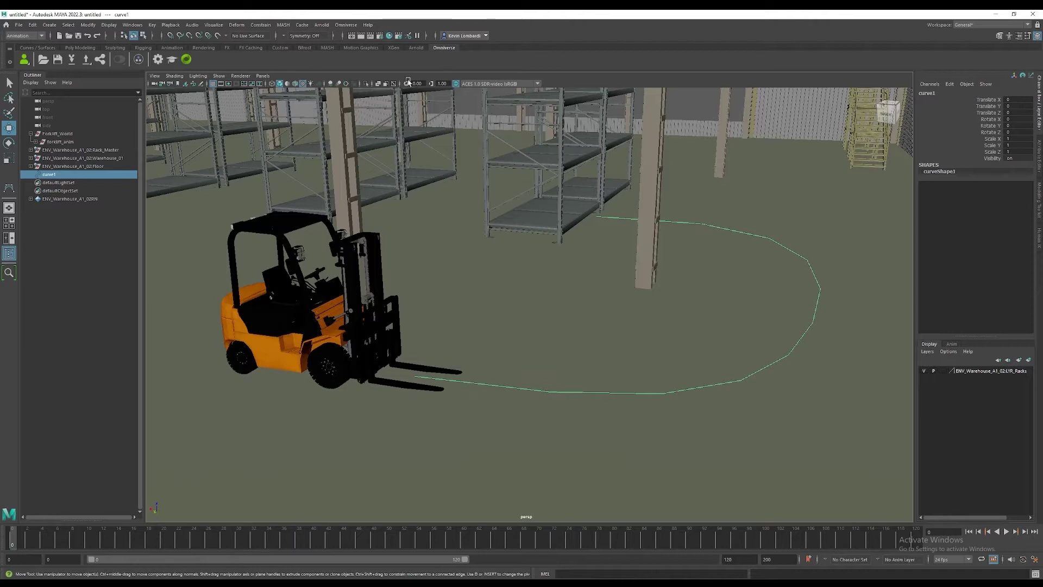
Select forklift_anim and curve1, then apply Attach to Motion Path from its options box.
click(61, 142)
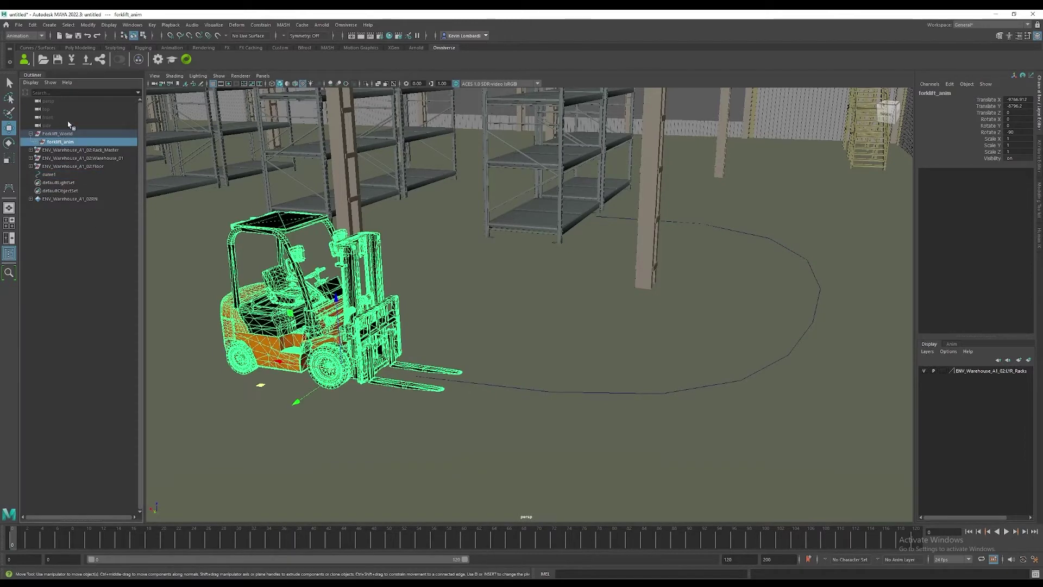
shift+click(629, 394)
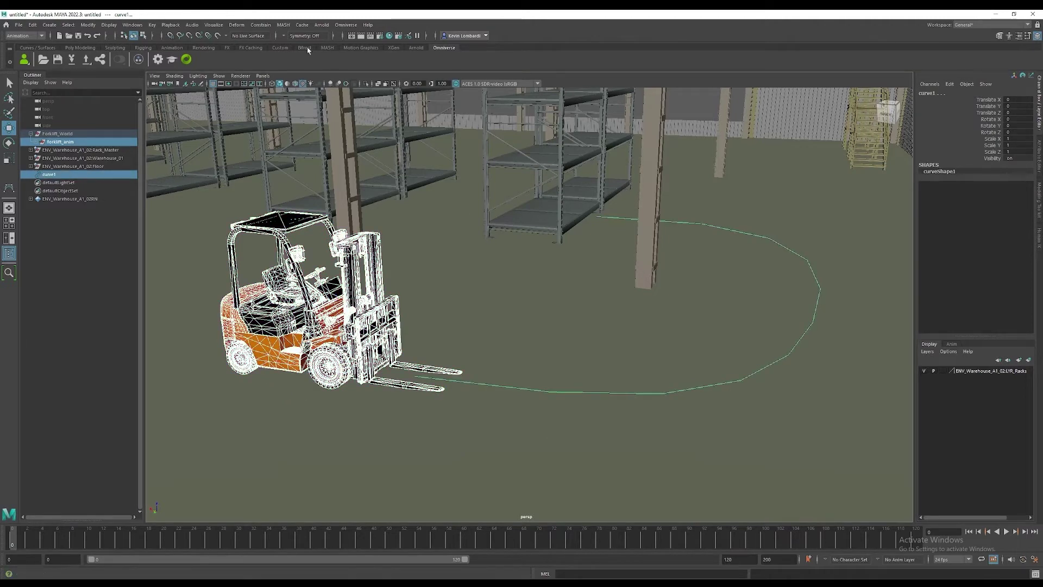
click(262, 25)
mouse_move(304, 106)
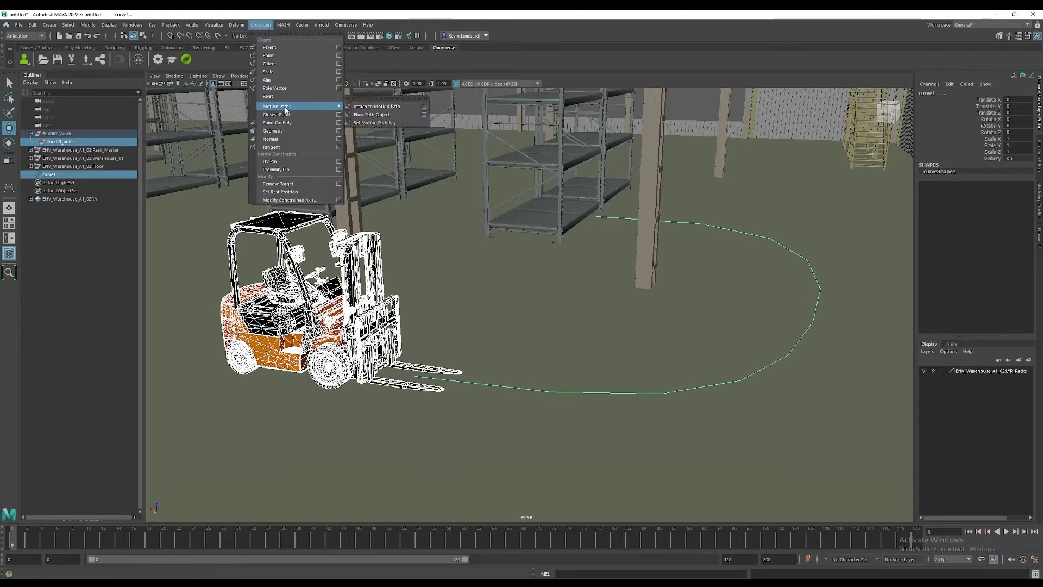
click(423, 109)
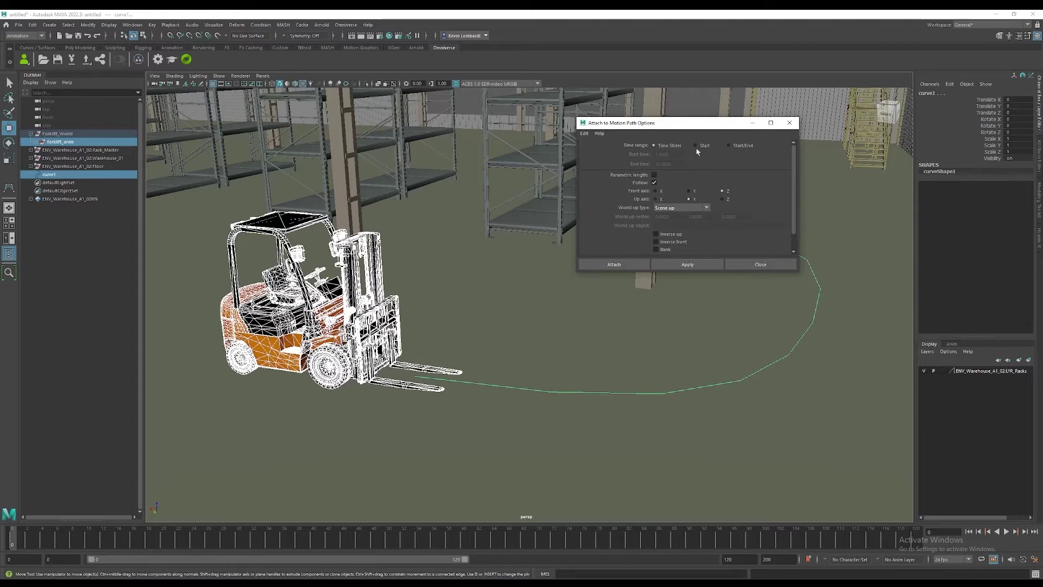
click(614, 264)
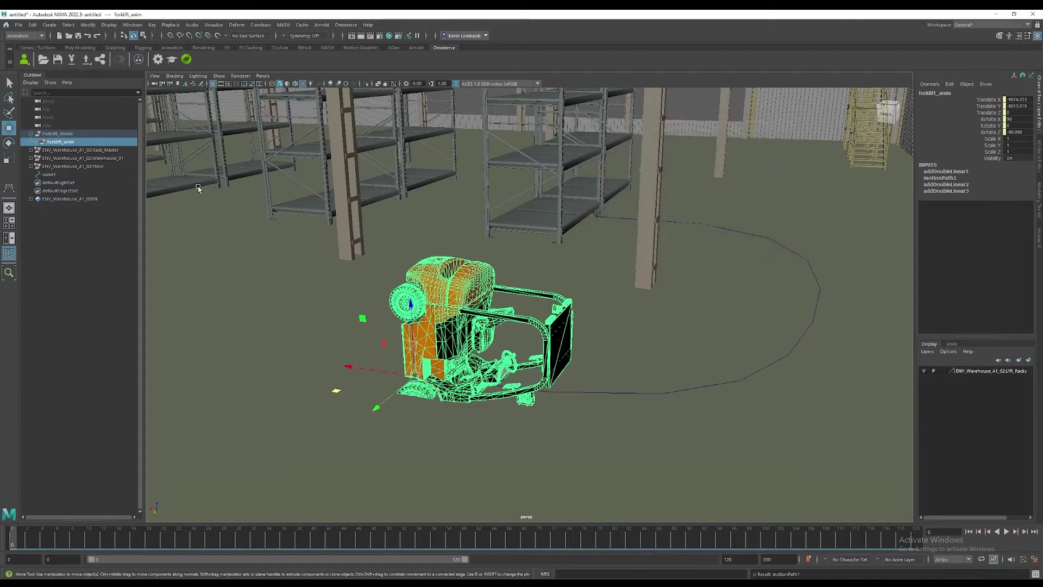
Rotate the child forklift upright to about -90 on X.
click(37, 143)
click(59, 150)
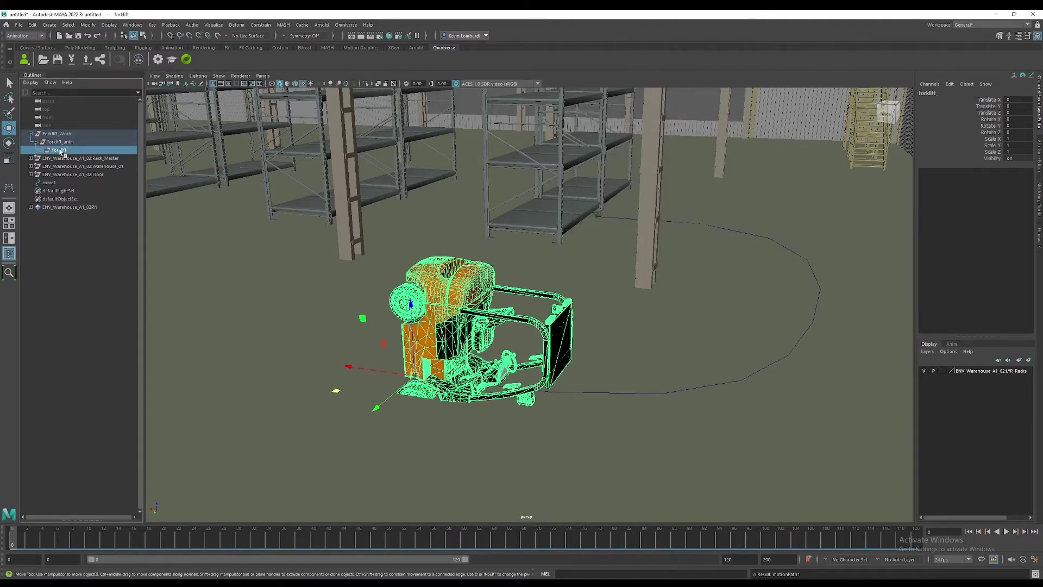
key(e)
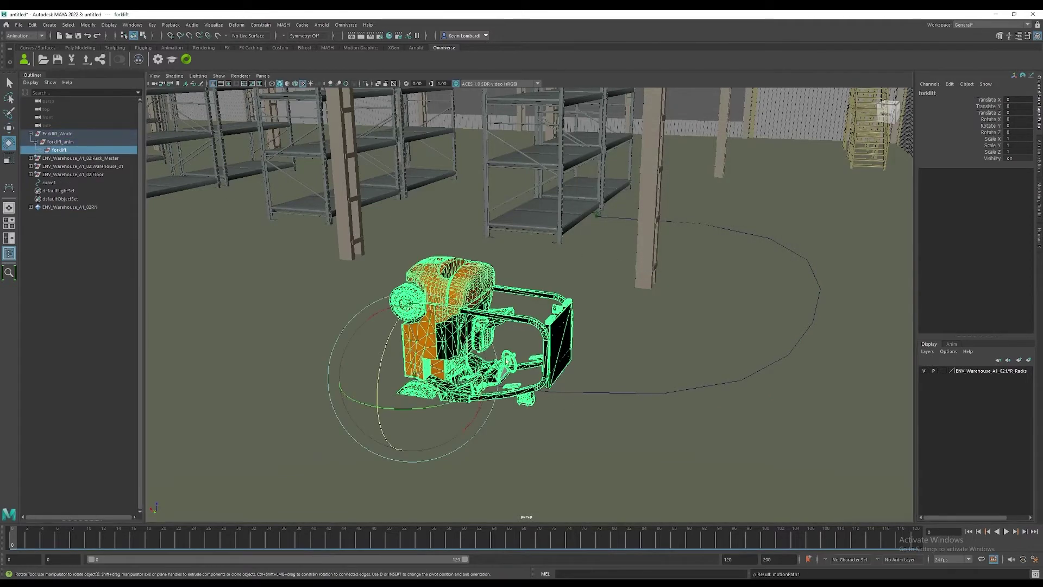
drag(477, 363, 387, 258)
double_click(1022, 119)
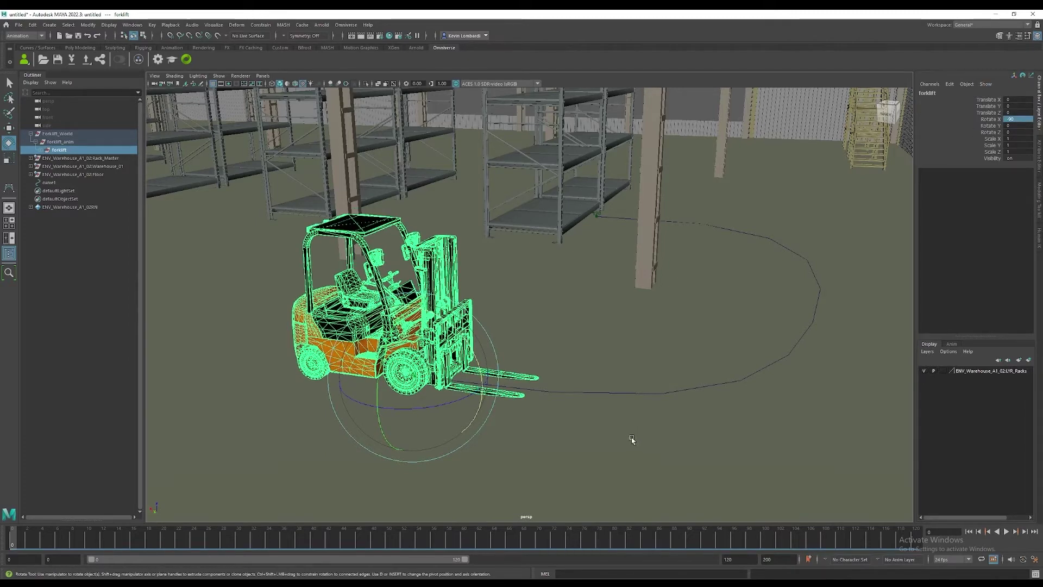
Play the timeline to watch the forklift follow curve1, stop, and reselect forklift_anim.
key(alt+v)
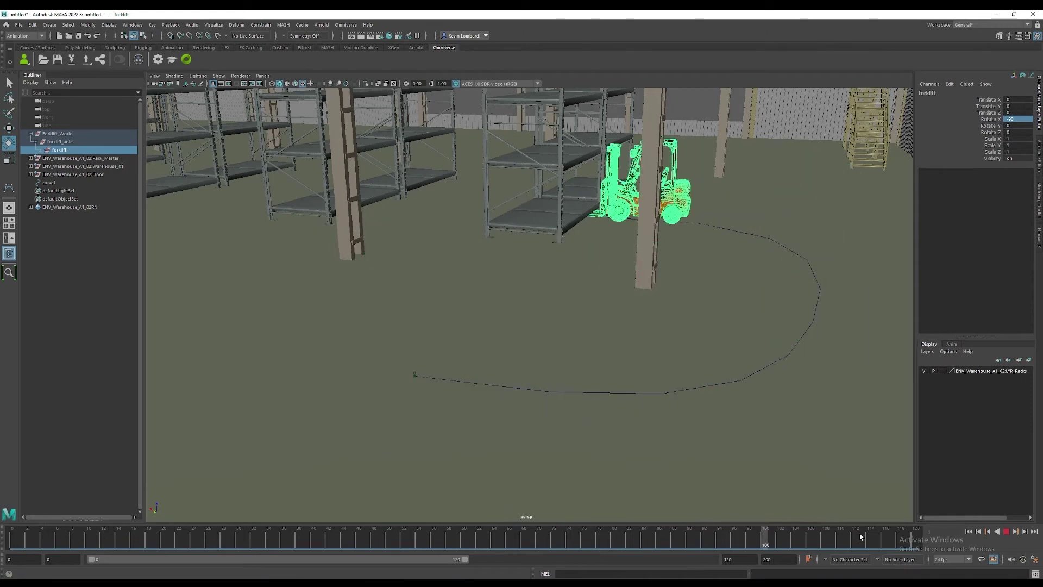
key(alt+shift+v)
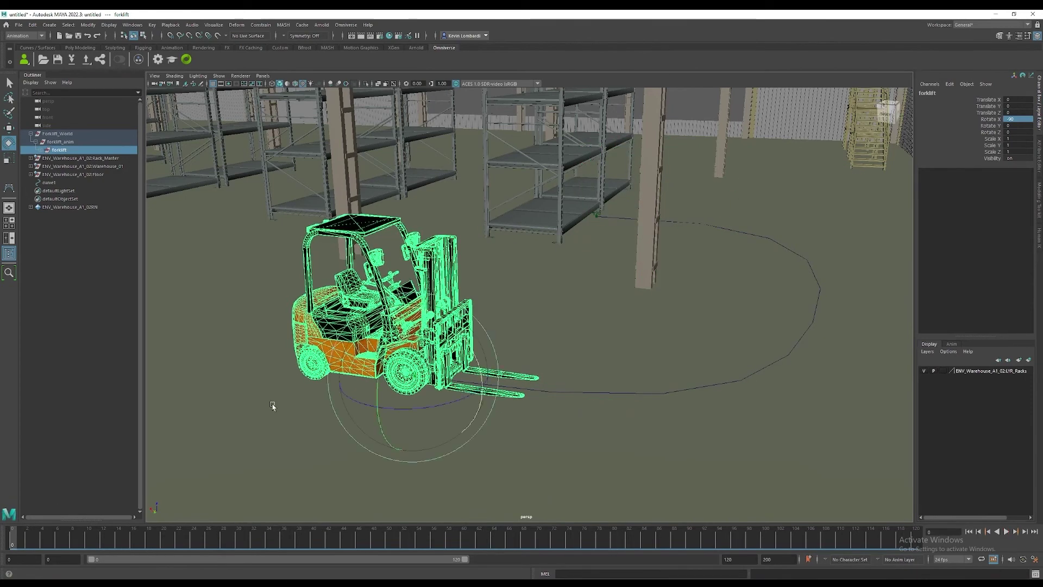
key(Up)
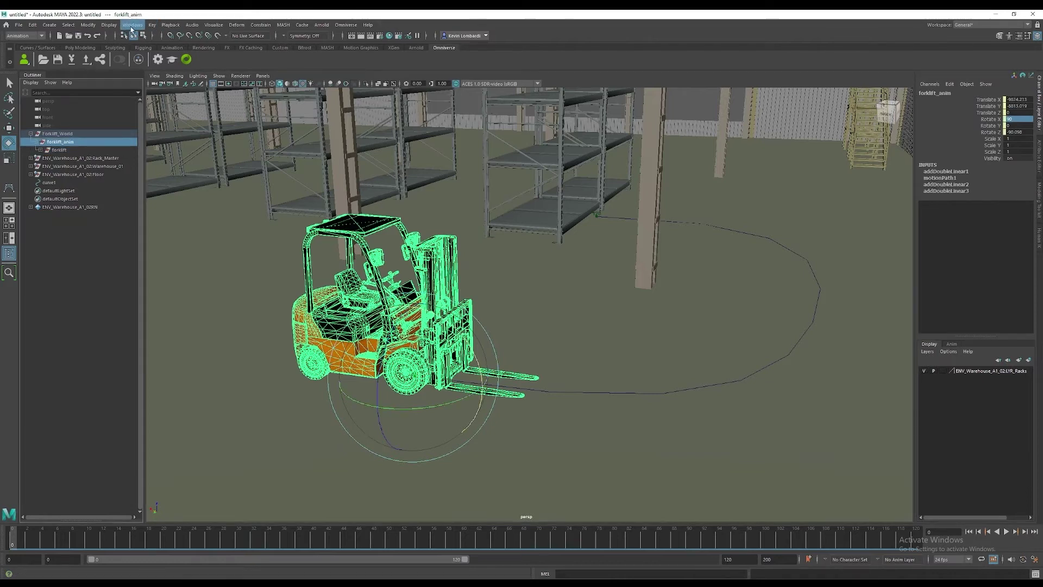
Reopen the Graph Editor and preview the forklift's path animation over the first frames.
click(132, 25)
mouse_move(146, 66)
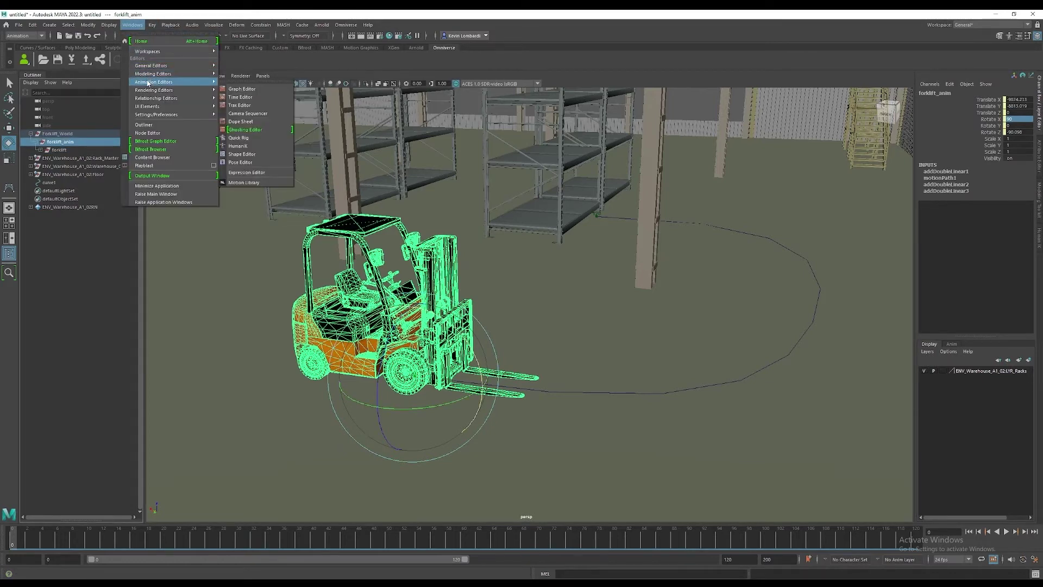
click(251, 93)
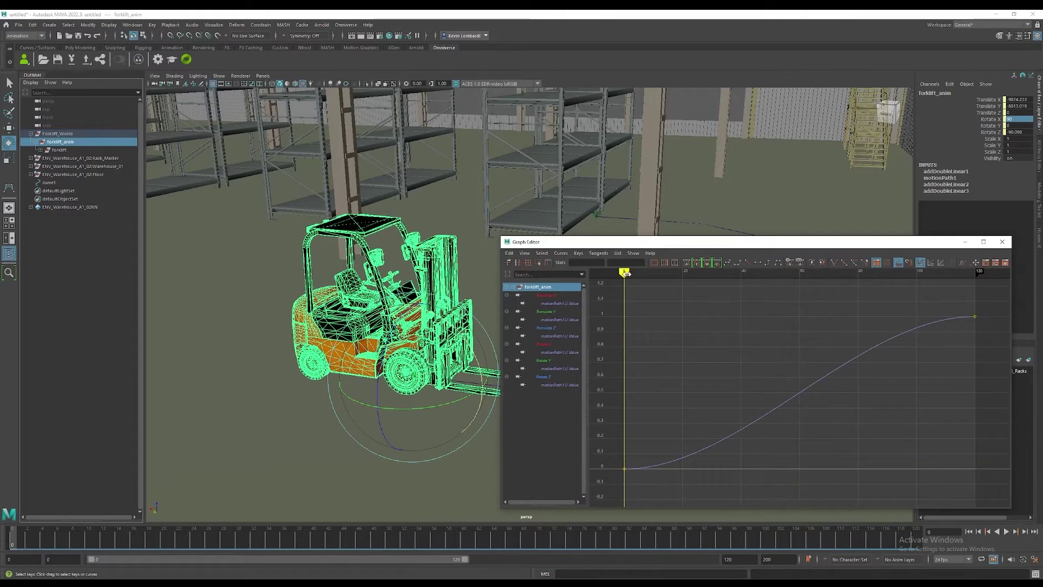
key(alt+v)
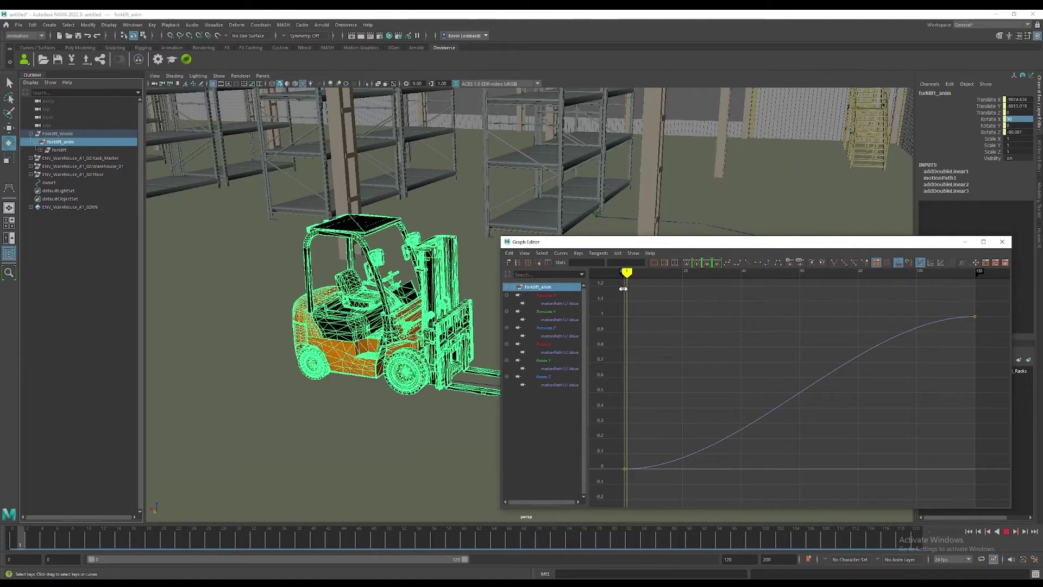
drag(616, 288, 625, 289)
key(alt+v)
Steepen the end of motionPath1's U value curve, then close the Graph Editor.
drag(970, 306, 944, 332)
click(625, 478)
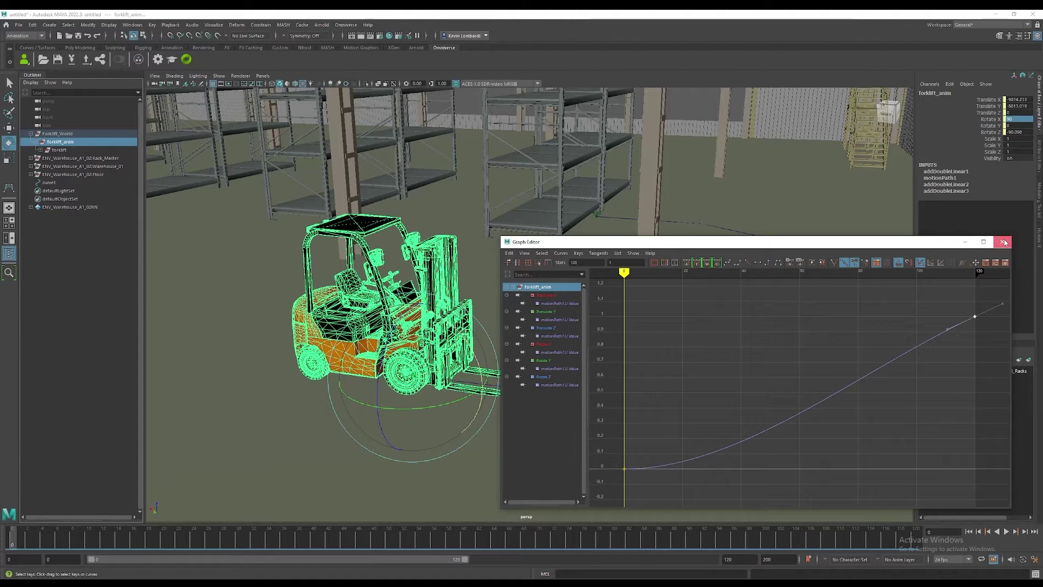
click(1004, 242)
Deselect the forklift, play its path animation, and return to frame 0.
click(620, 354)
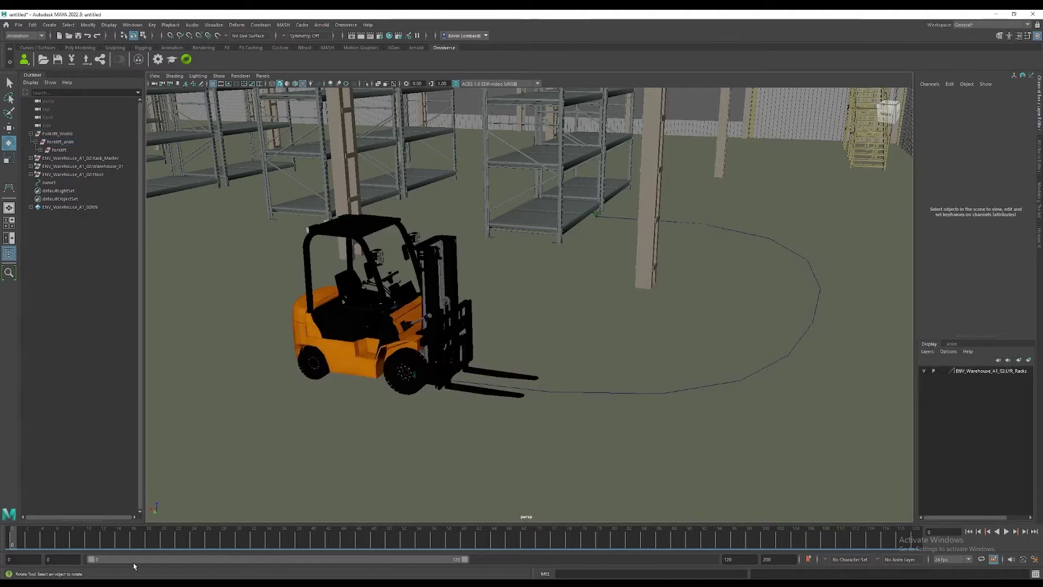
key(alt+v)
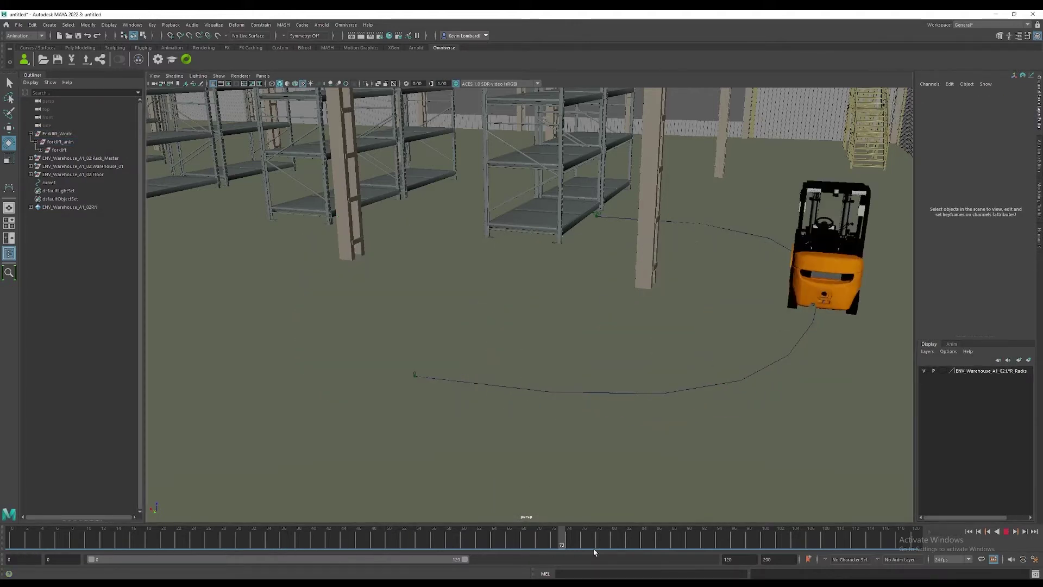
drag(801, 541, 12, 540)
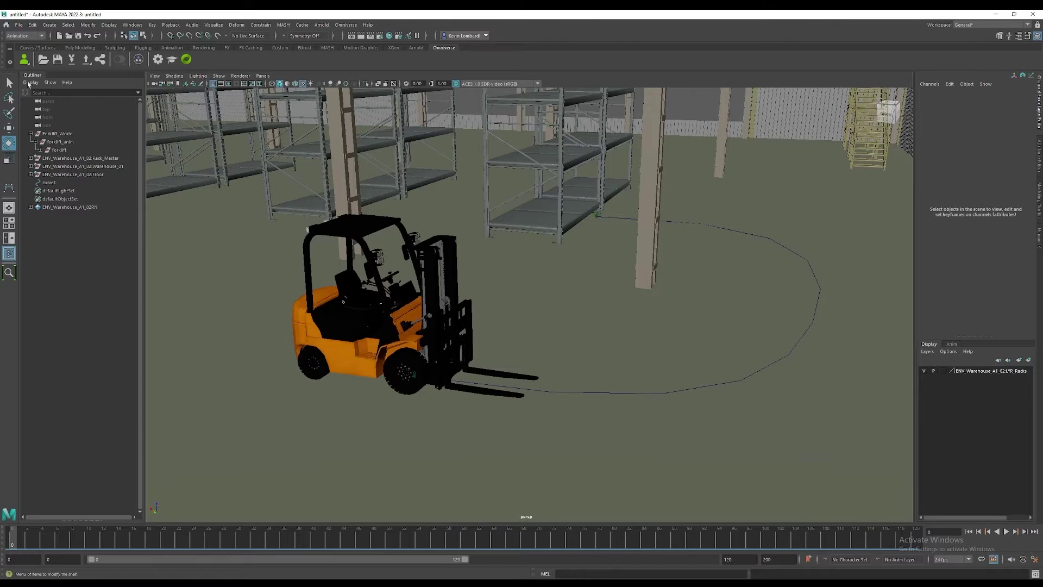
Expand Forklift_World in the Outliner and select everything down to chassis_collision.
click(31, 134)
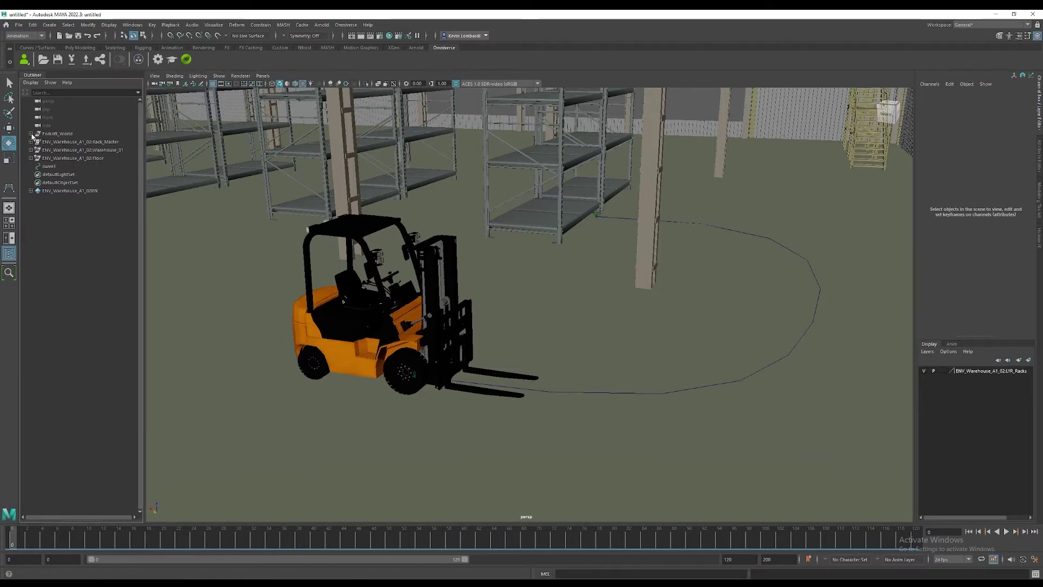
shift+click(31, 133)
click(59, 134)
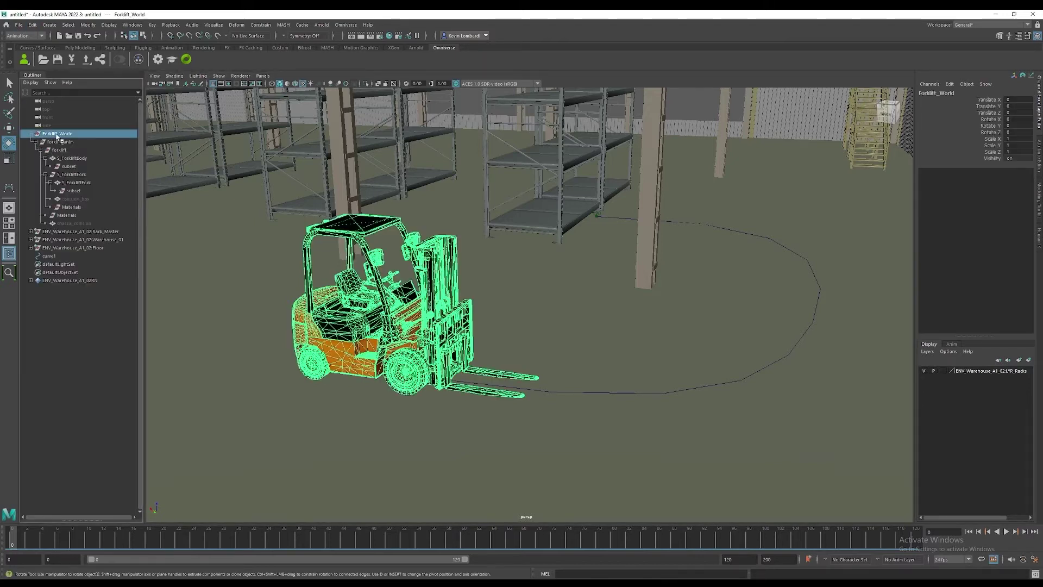
shift+click(77, 225)
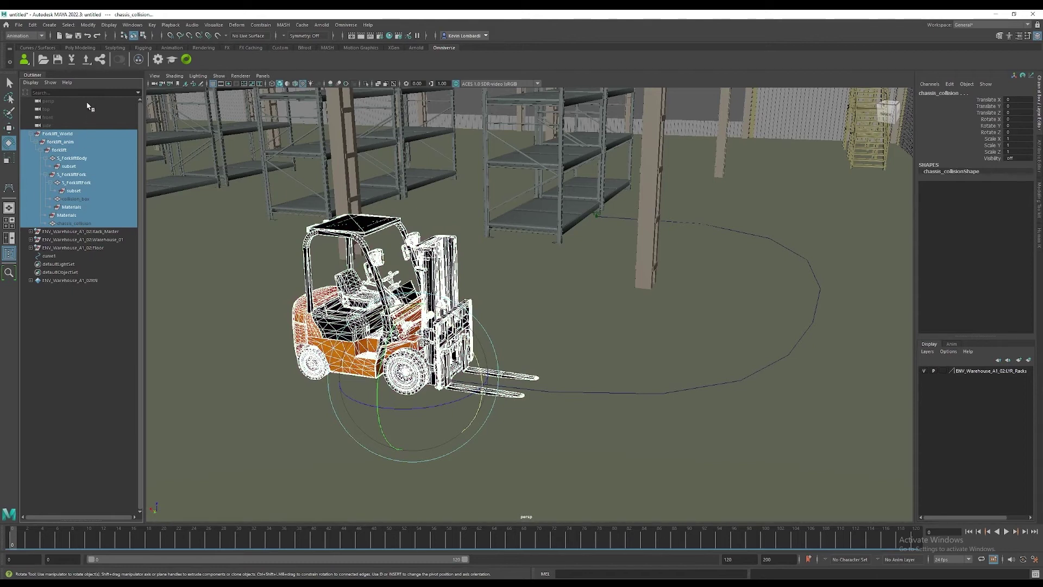
Create a set named Forklift_AnimSet from the selection and expand it to check its members.
click(51, 25)
mouse_move(125, 211)
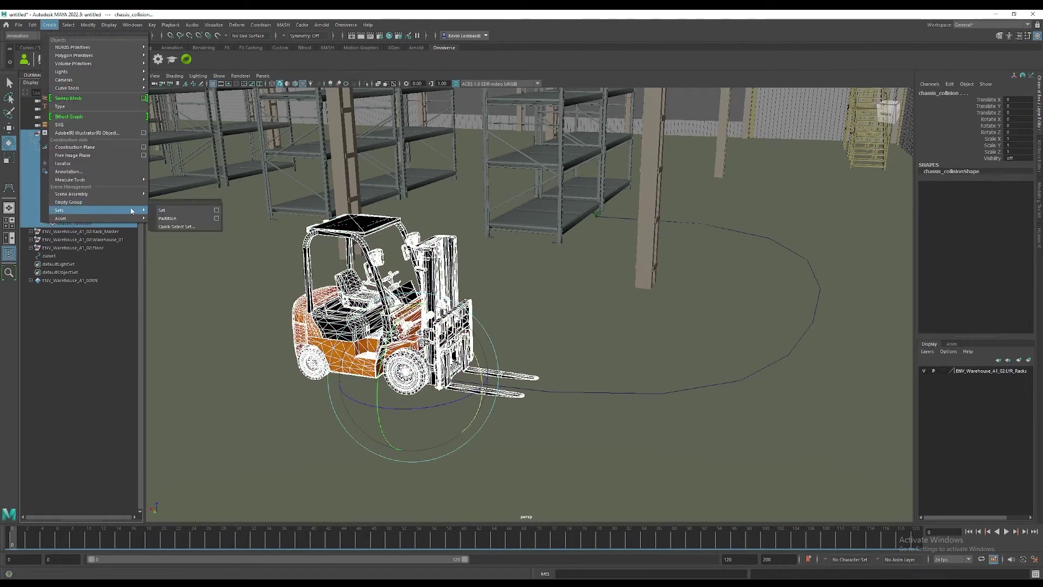
click(218, 210)
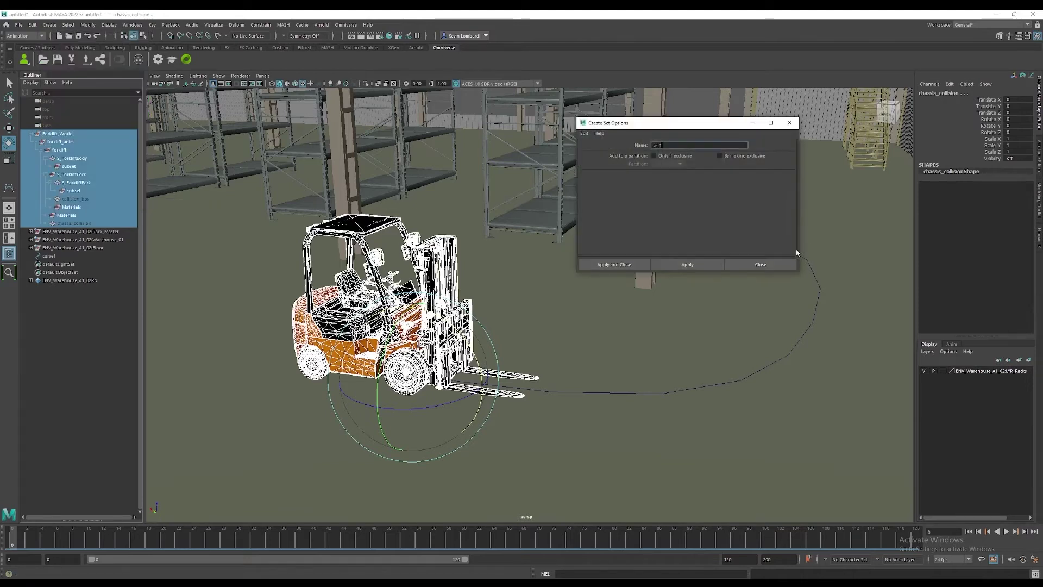
double_click(658, 145)
text(Forklift_Anim)
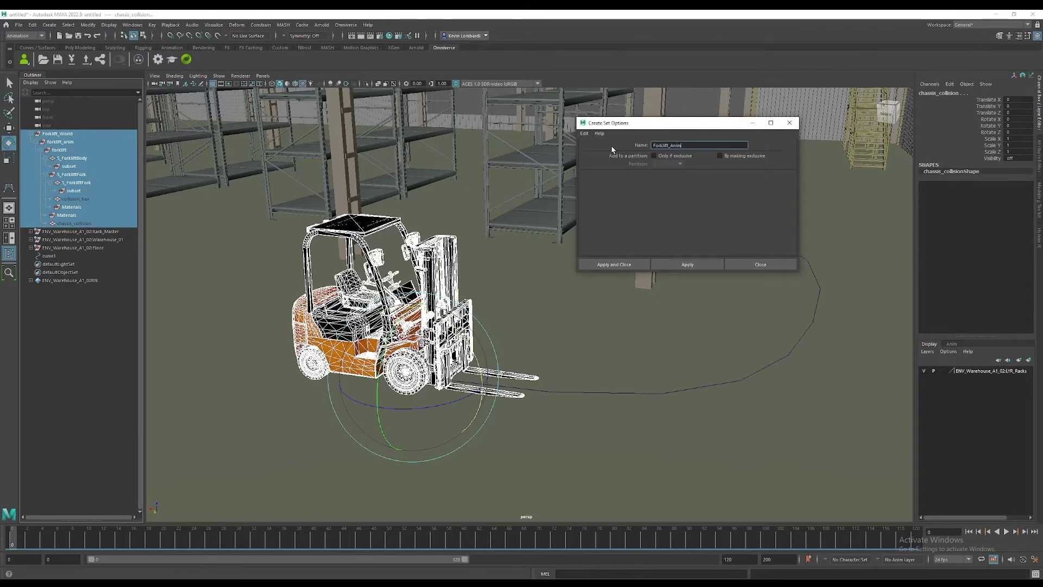
text(Set)
key(Return)
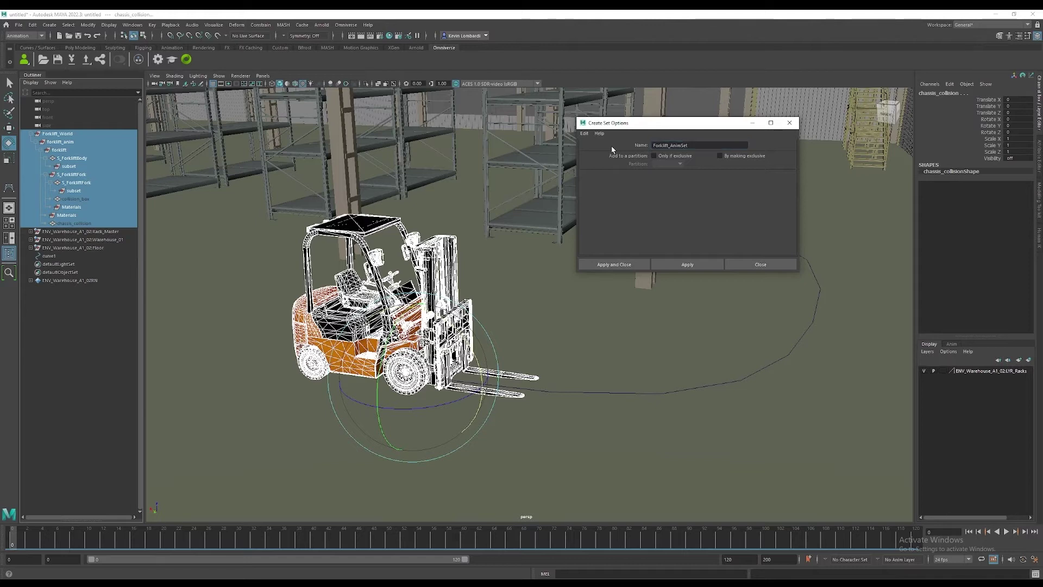
click(624, 266)
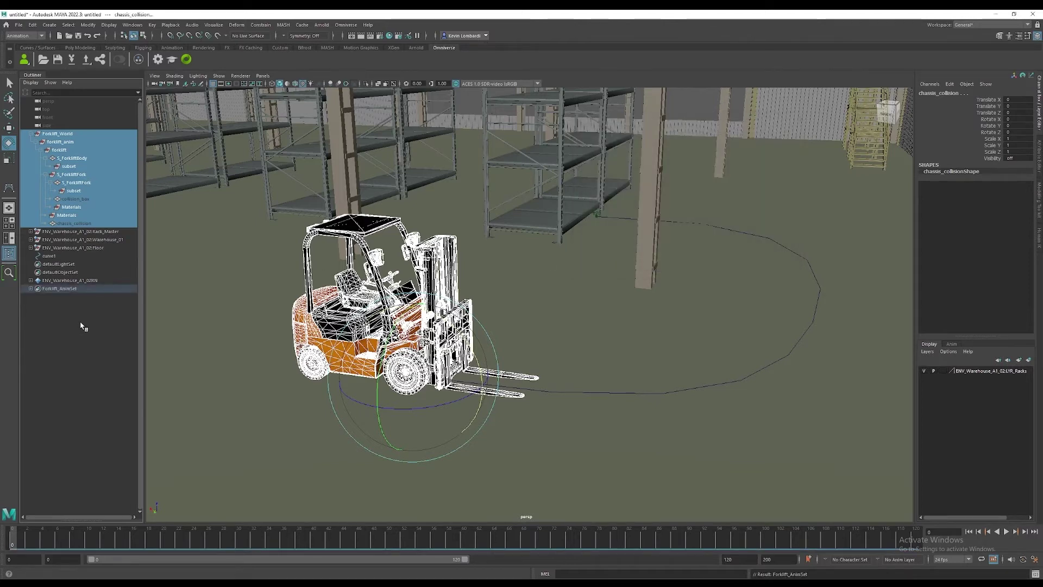
click(31, 289)
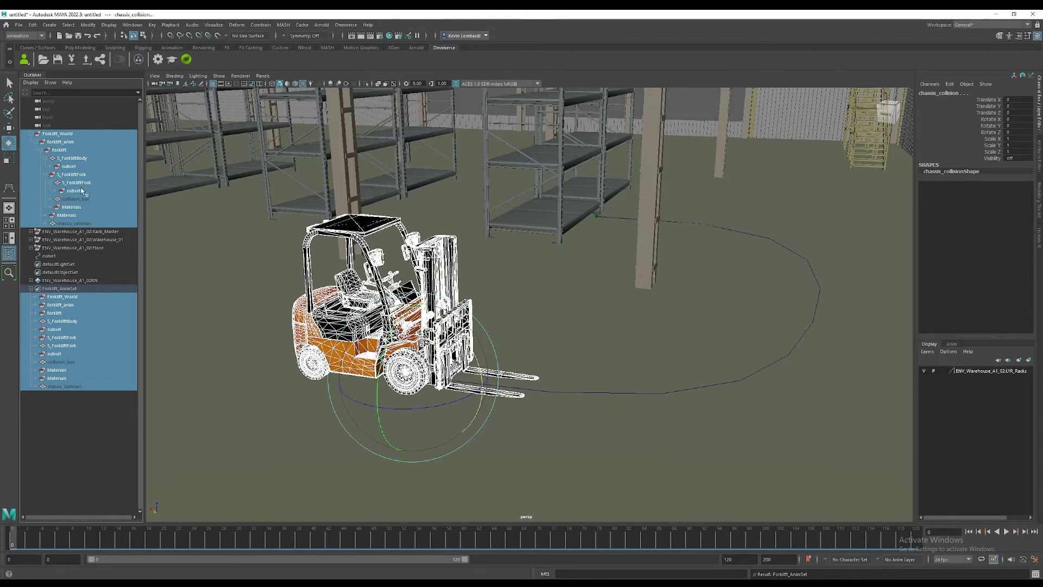
Set the Omniverse export to Prop Animation Clip of Forklift_AnimSet, with the Default Prim cleared.
click(87, 60)
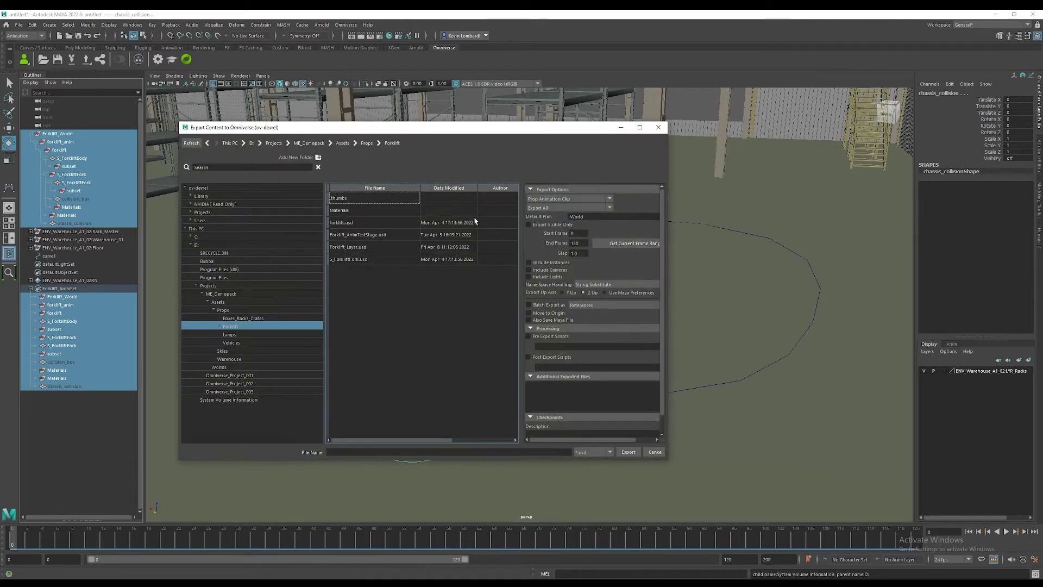
click(556, 201)
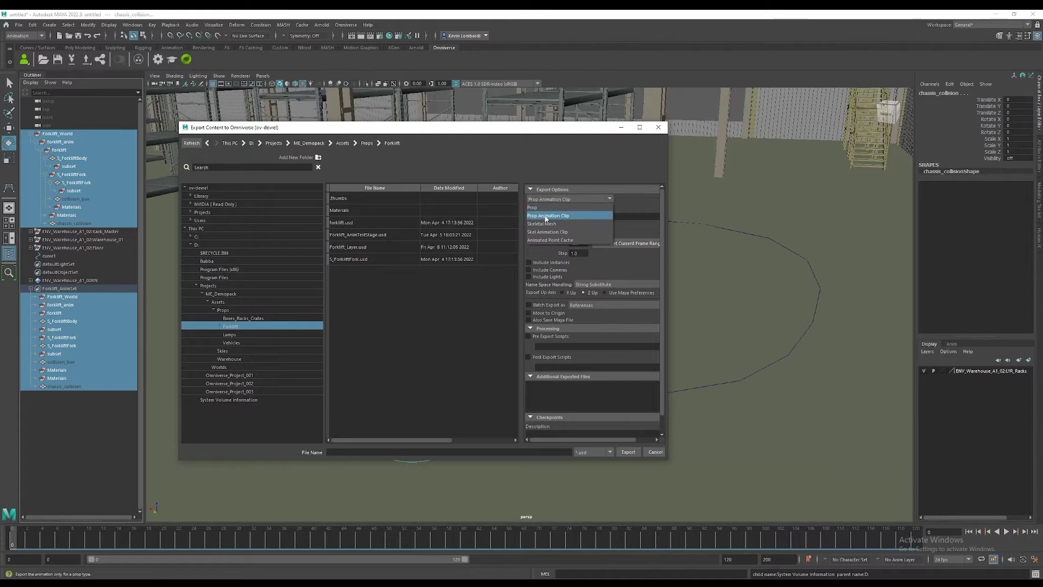
click(546, 216)
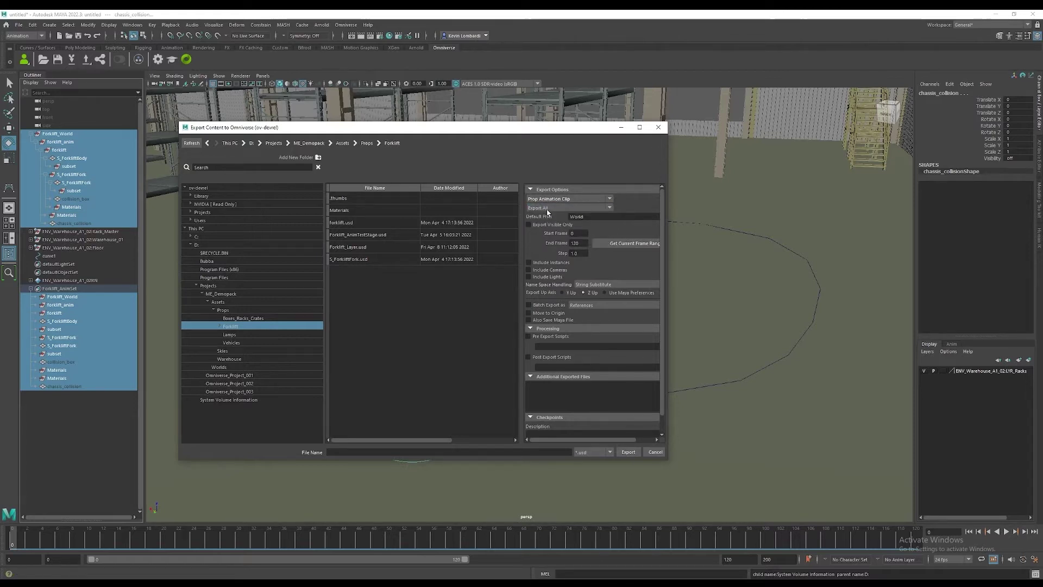
click(548, 208)
click(544, 224)
click(549, 208)
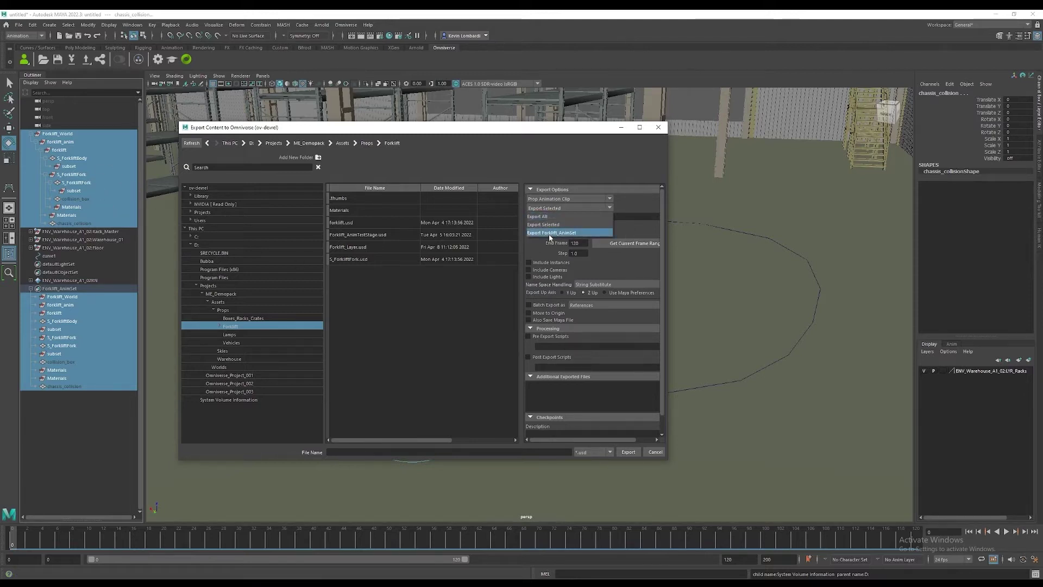
click(551, 233)
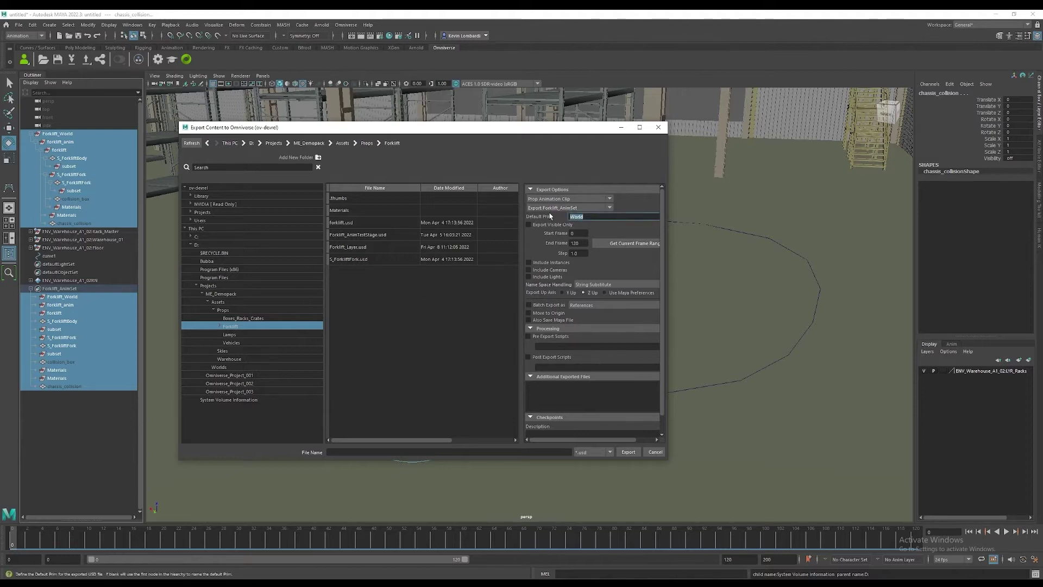
key(BackSpace)
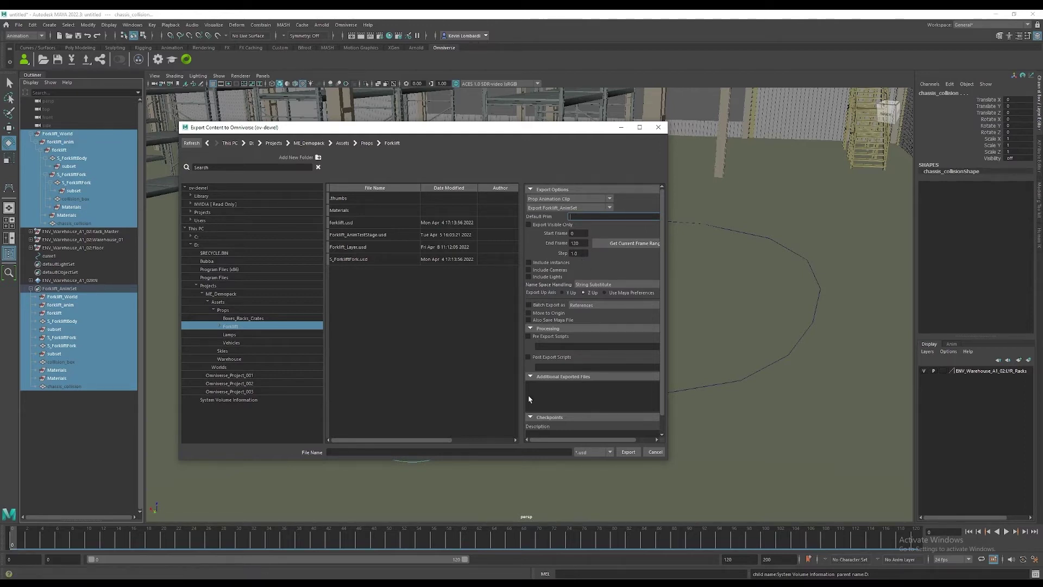
Name the export file Forklift_Anim_001 and export it to USD.
click(338, 452)
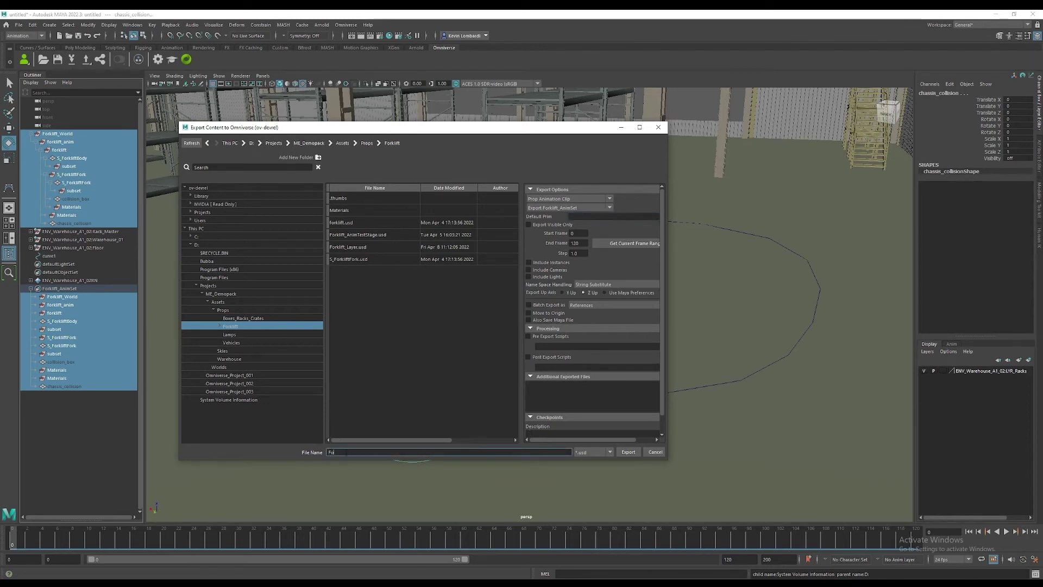
text(Forklift_Anim_001)
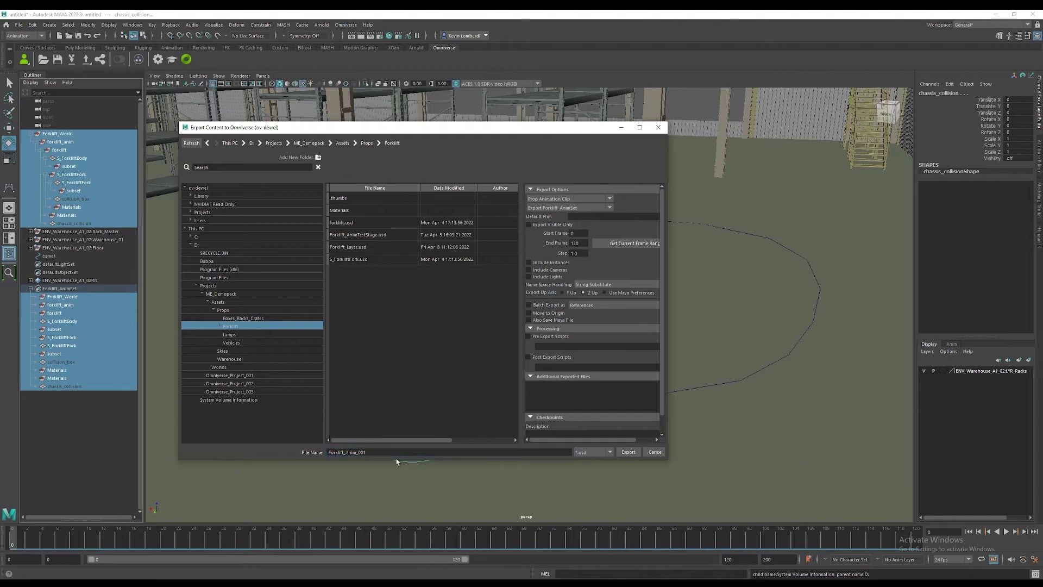
click(628, 452)
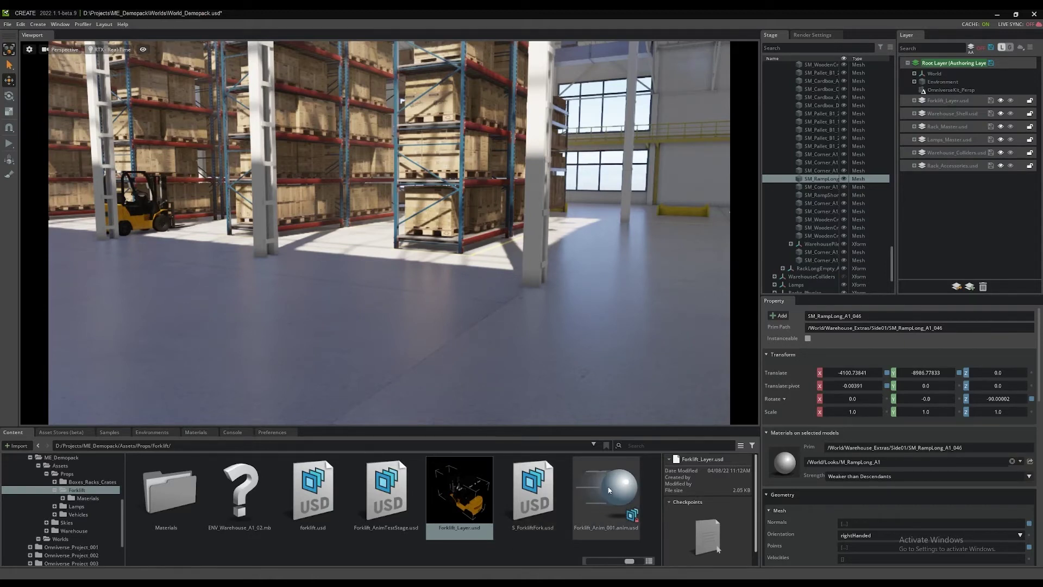
Add Forklift_Anim_001.anim.usd to the Layer panel above Forklift_Layer.usd.
drag(604, 492, 936, 207)
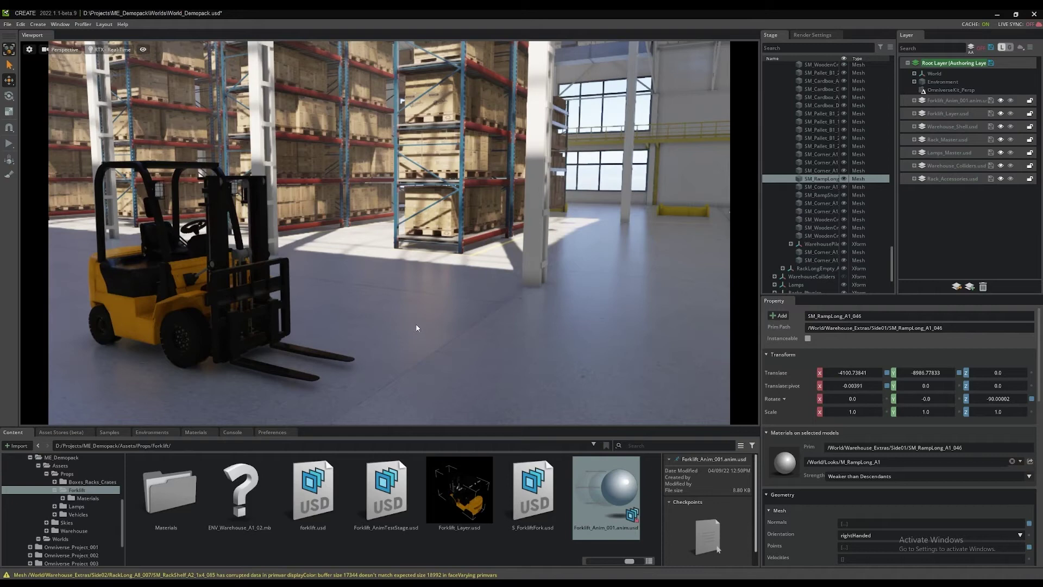
Show the animation timeline via Window > Animation > Timeline.
click(61, 25)
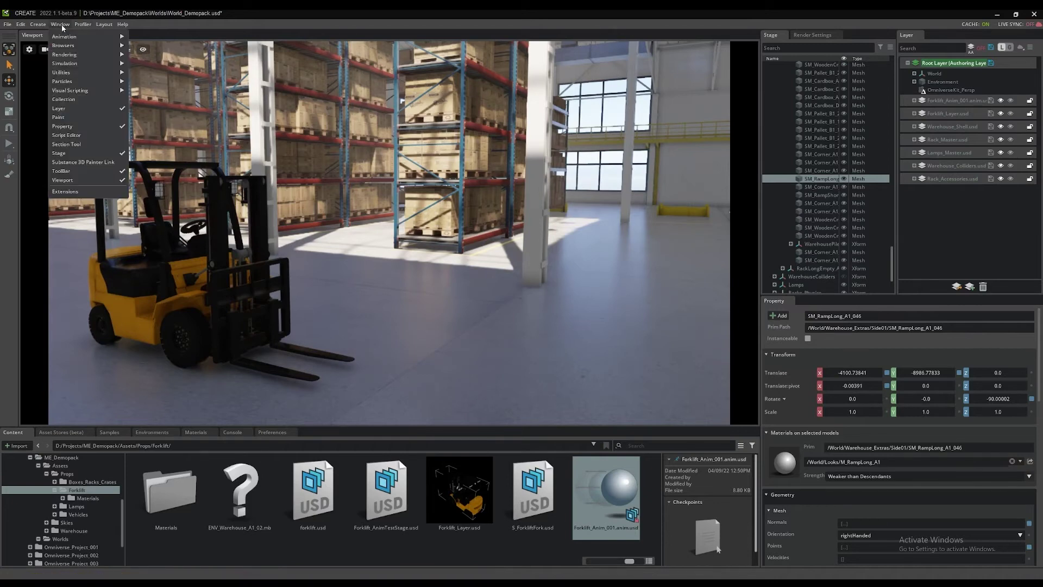
mouse_move(64, 37)
click(143, 38)
Scrub the timeline and dolly in to watch the forklift pass the yellow barrier.
scroll(330, 274, up, 10)
scroll(357, 287, up, 10)
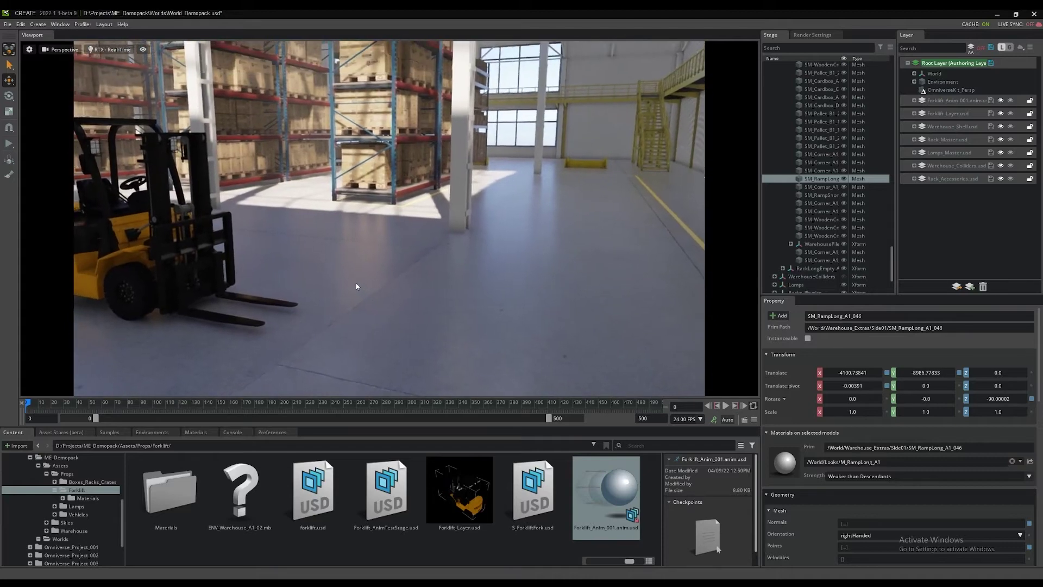
scroll(355, 286, down, 8)
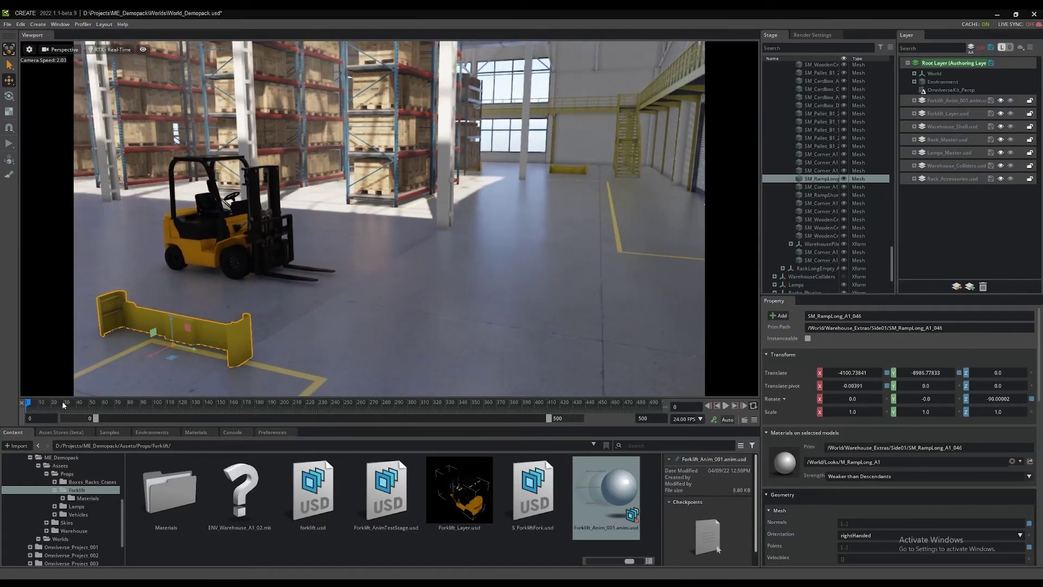
drag(75, 402, 27, 402)
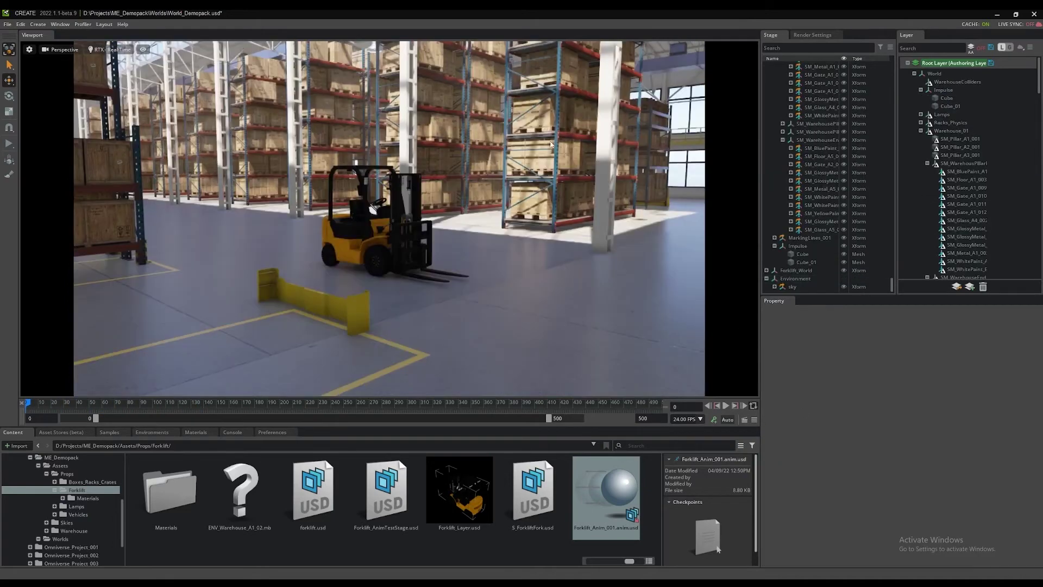
alt+drag(548, 205, 673, 228)
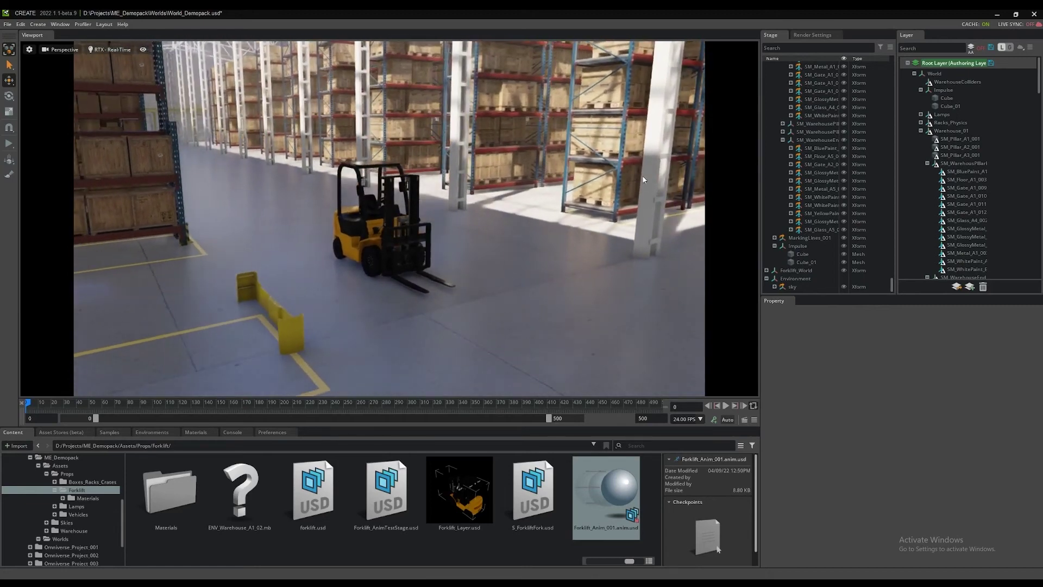
click(808, 255)
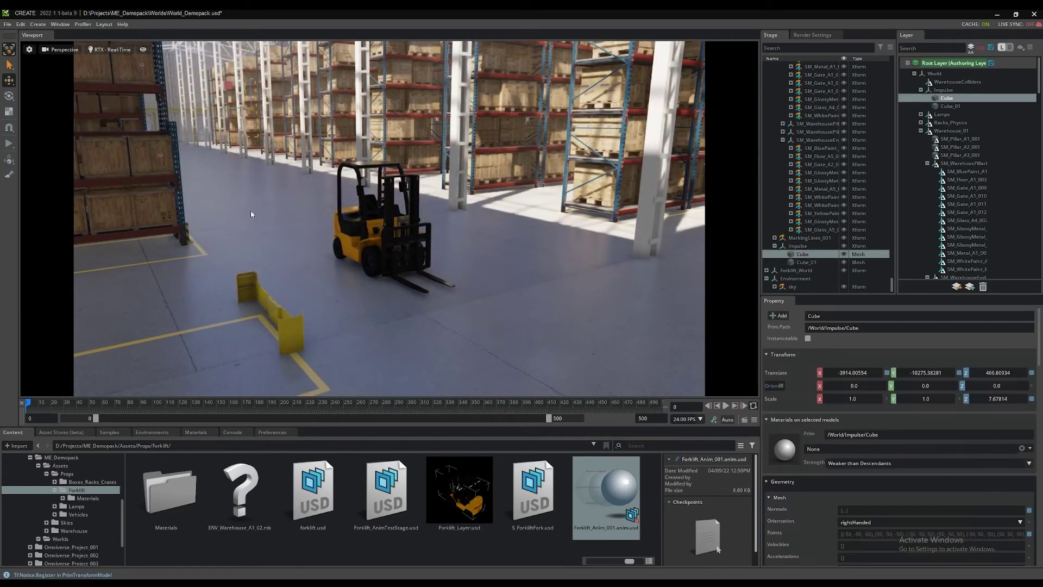
key(f)
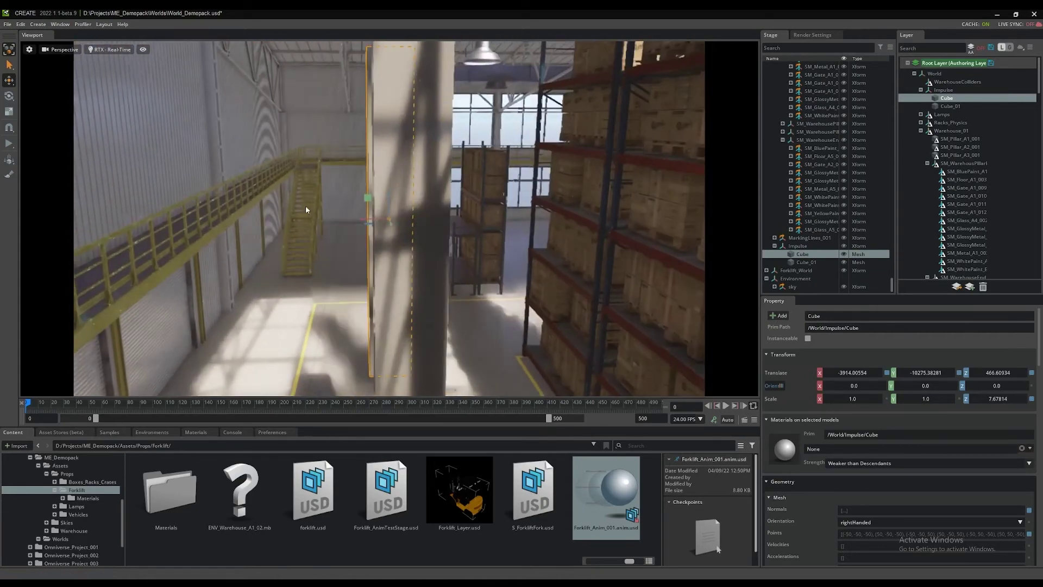
right_drag(305, 210, 396, 222)
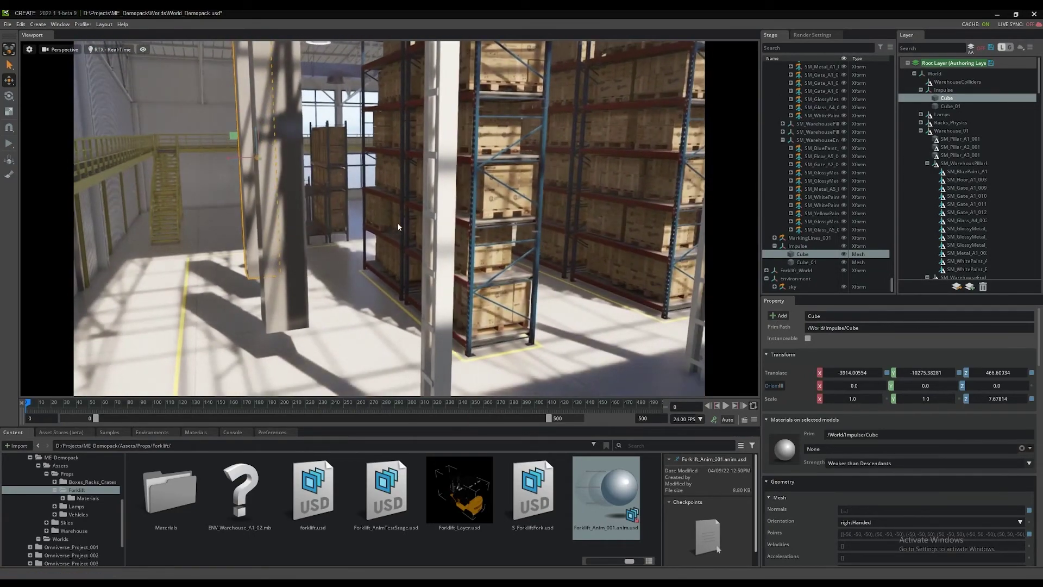
click(297, 316)
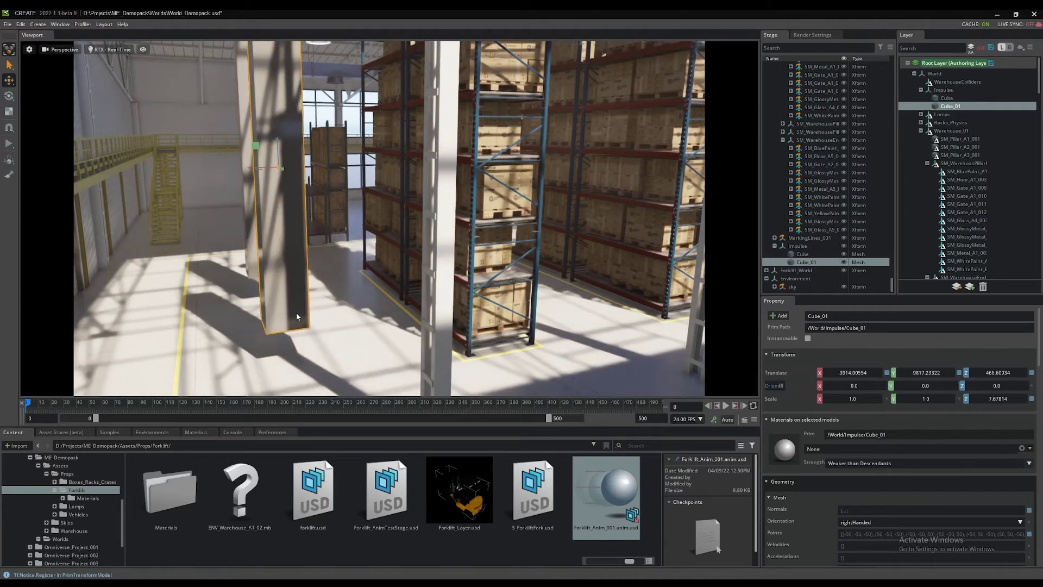
scroll(876, 477, down, 10)
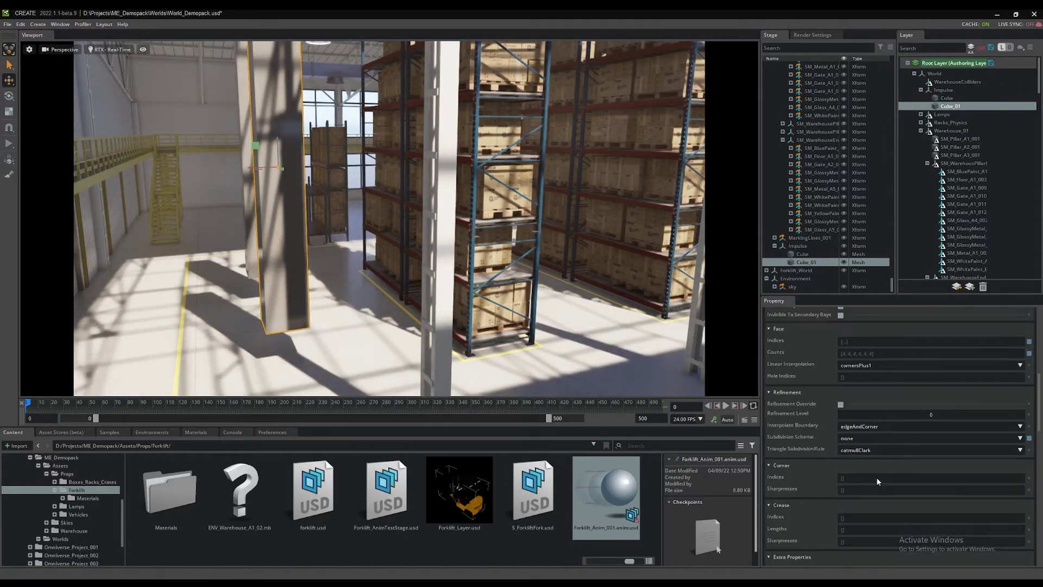
scroll(876, 480, down, 5)
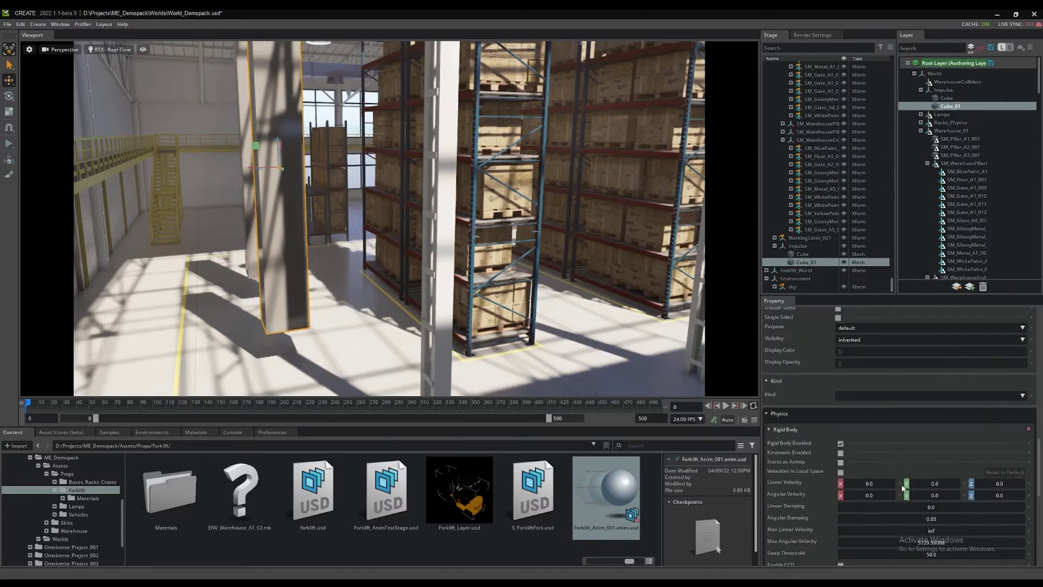
click(802, 253)
scroll(893, 510, down, 12)
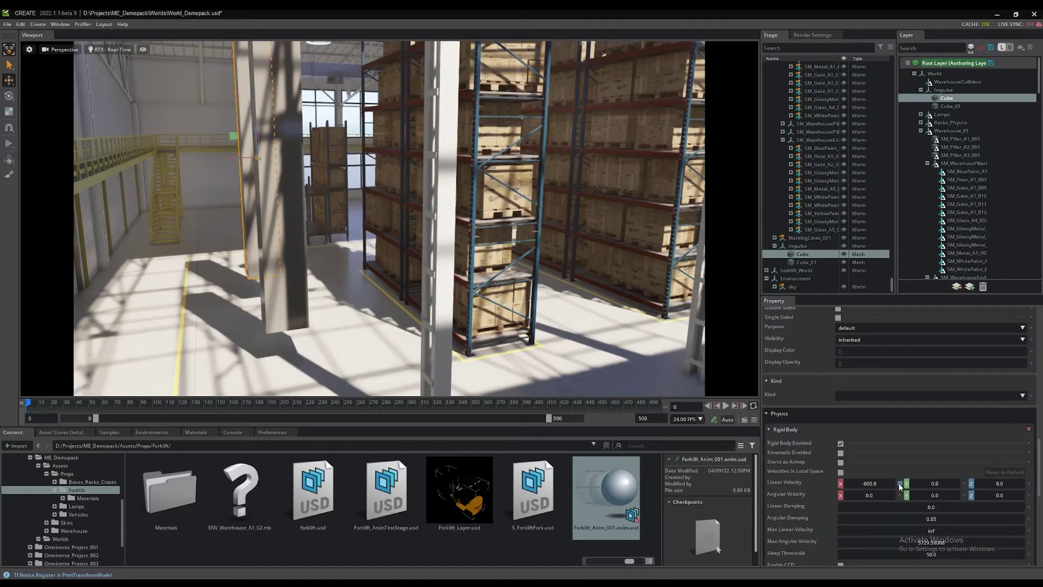
click(292, 311)
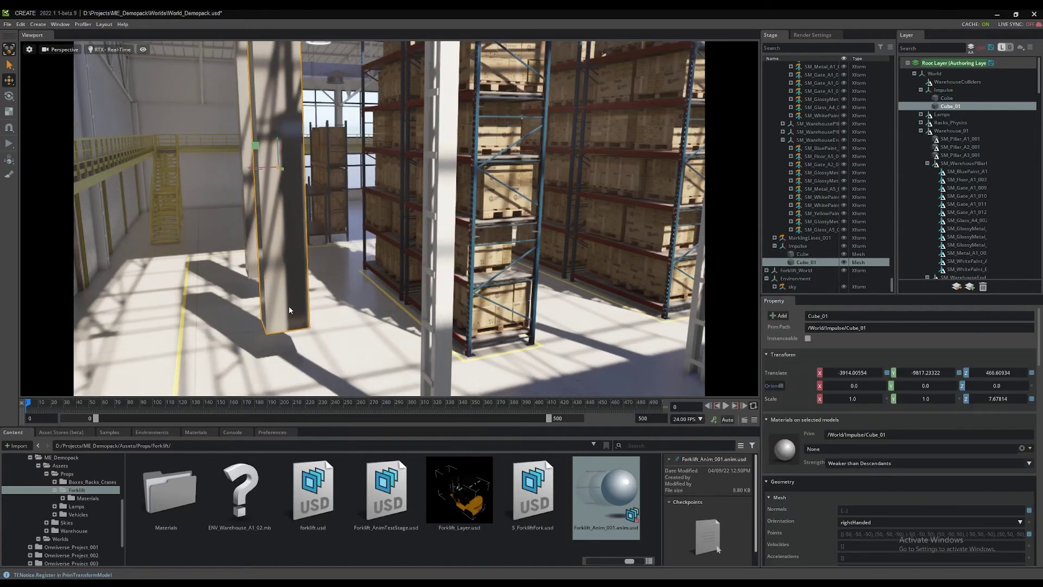
Duplicate Cube_01 into Cube_02 and move it along X toward the racks.
key(ctrl+d)
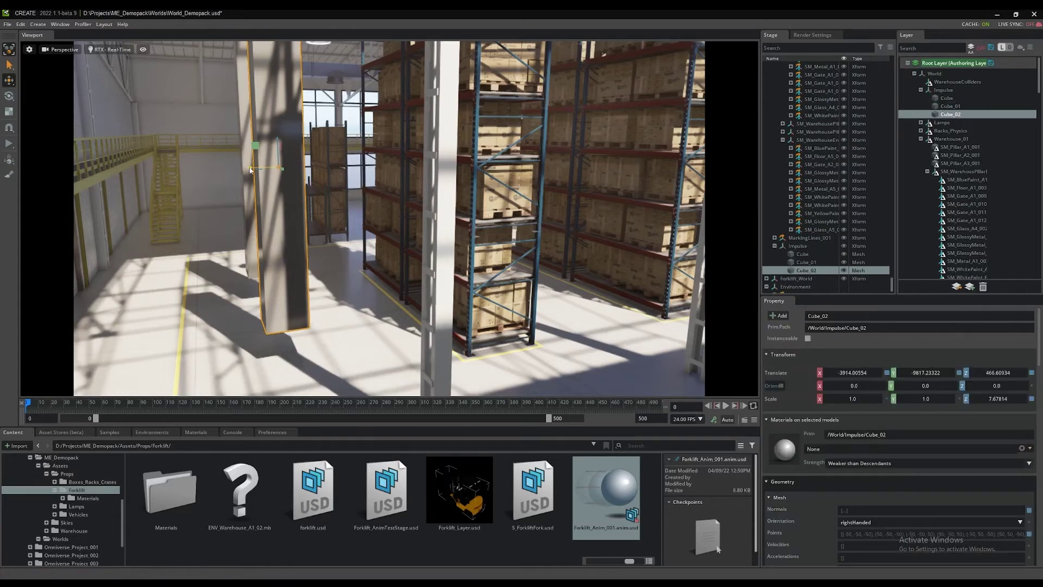
drag(367, 161, 749, 110)
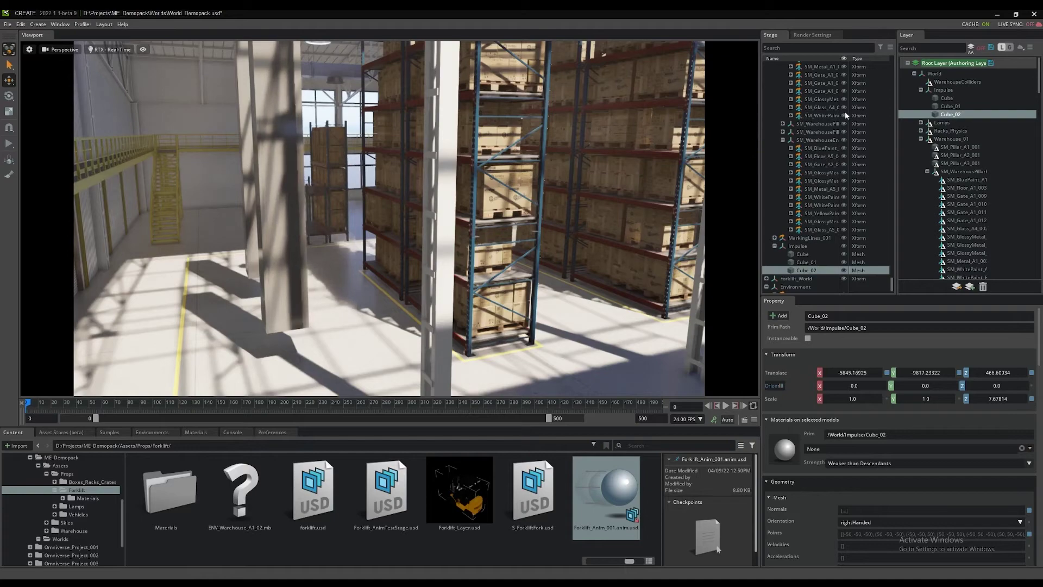
key(f)
drag(389, 218, 641, 166)
key(f)
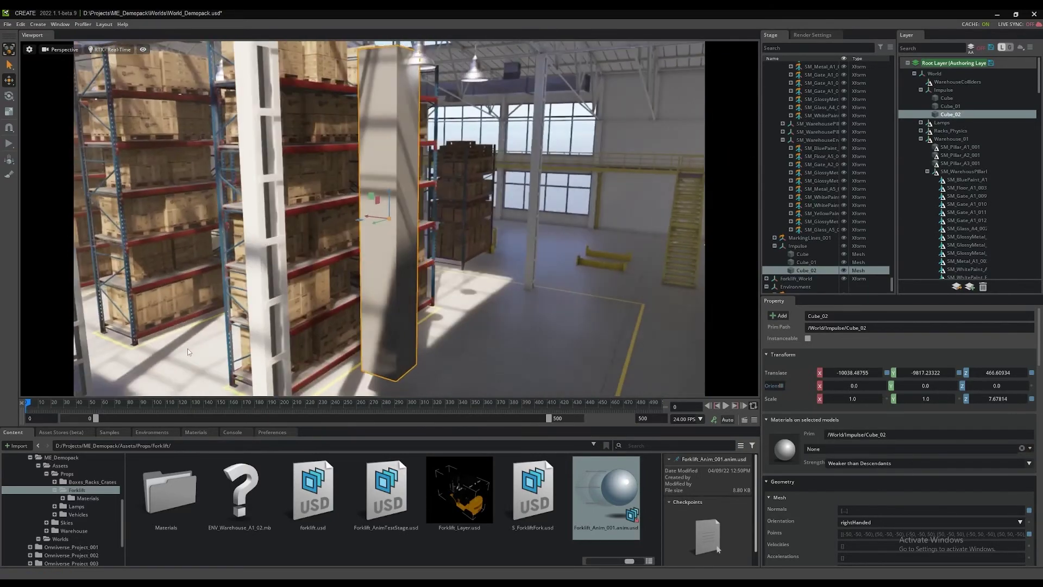
drag(361, 219, 348, 213)
At frame 119, position Cube_02 right beside the forklift.
drag(158, 408, 177, 414)
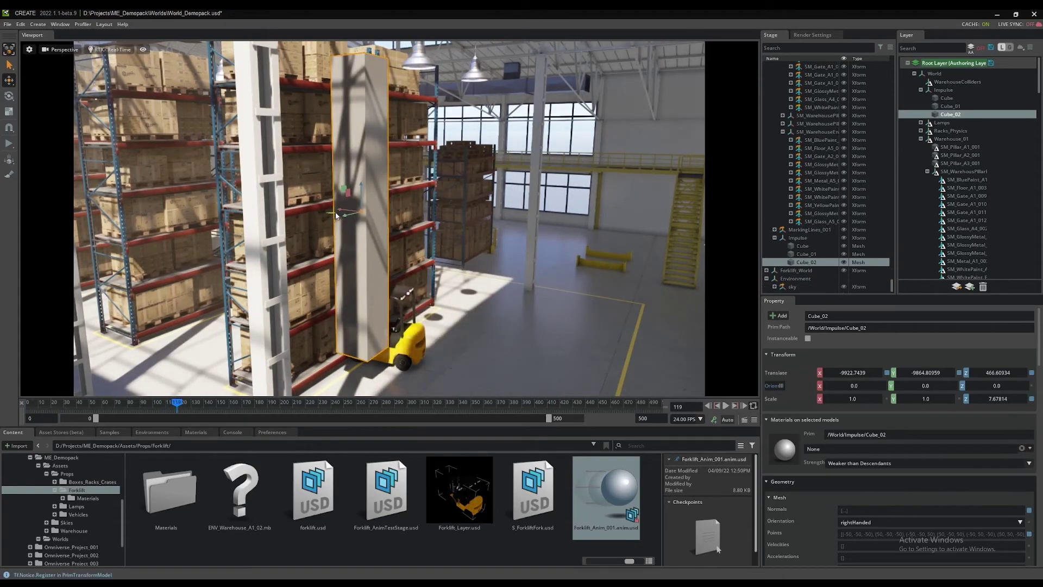
drag(337, 215, 354, 206)
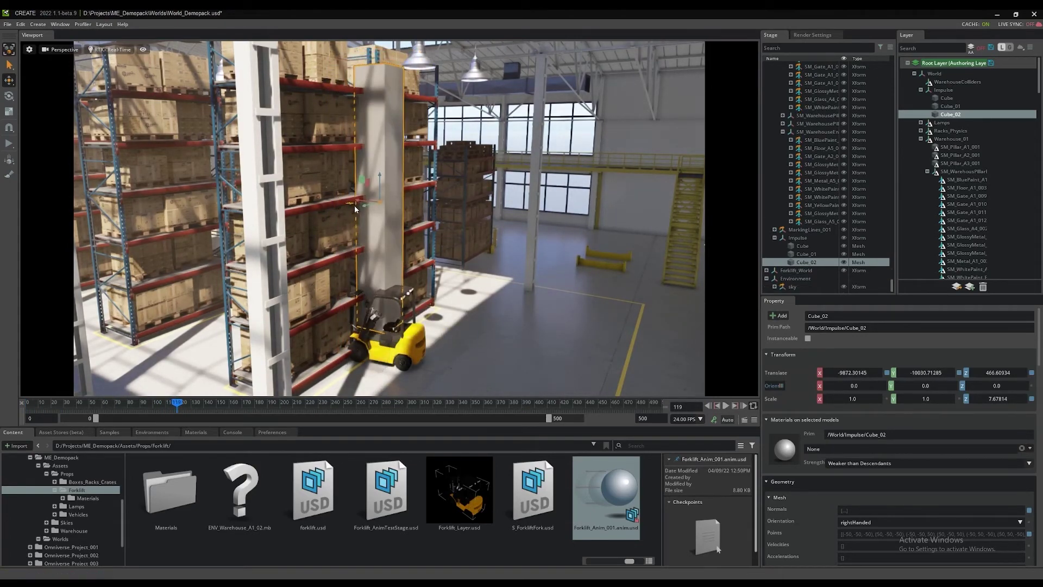
drag(355, 208, 357, 207)
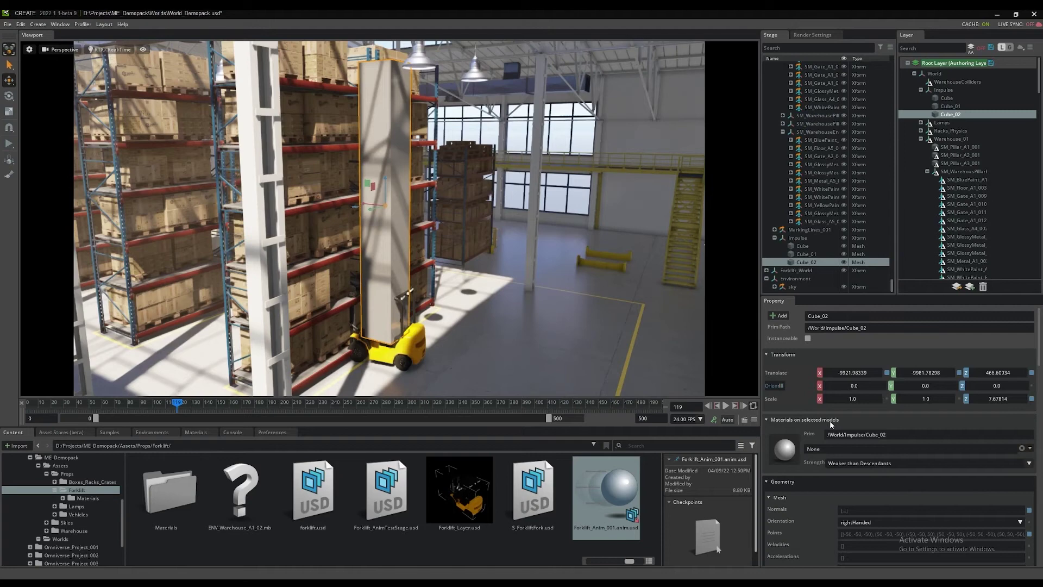
Set a keyframe on Cube_02's Linear Velocity X at its starting value of 0.
scroll(830, 420, down, 10)
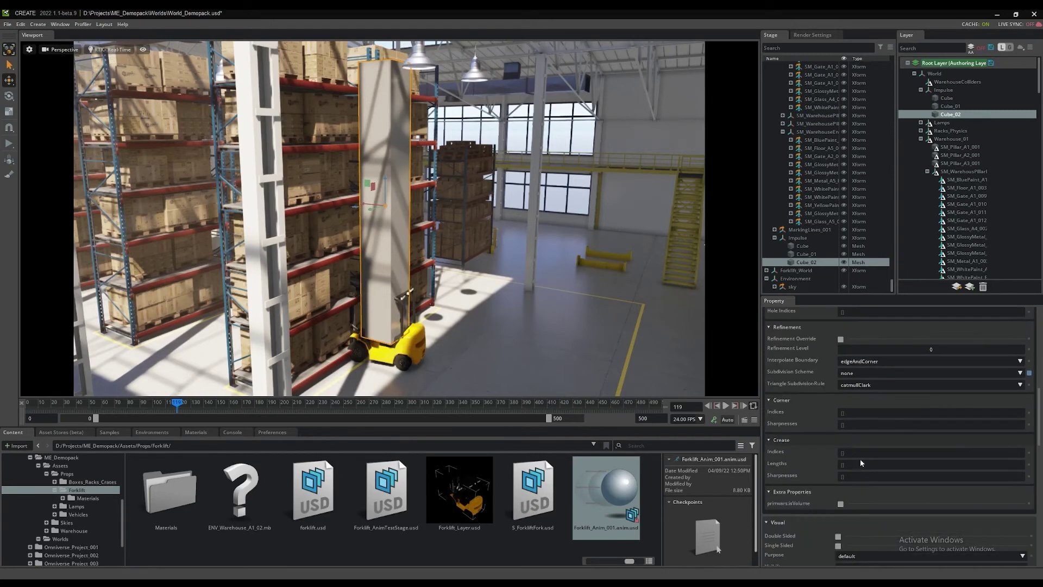
scroll(867, 476, down, 3)
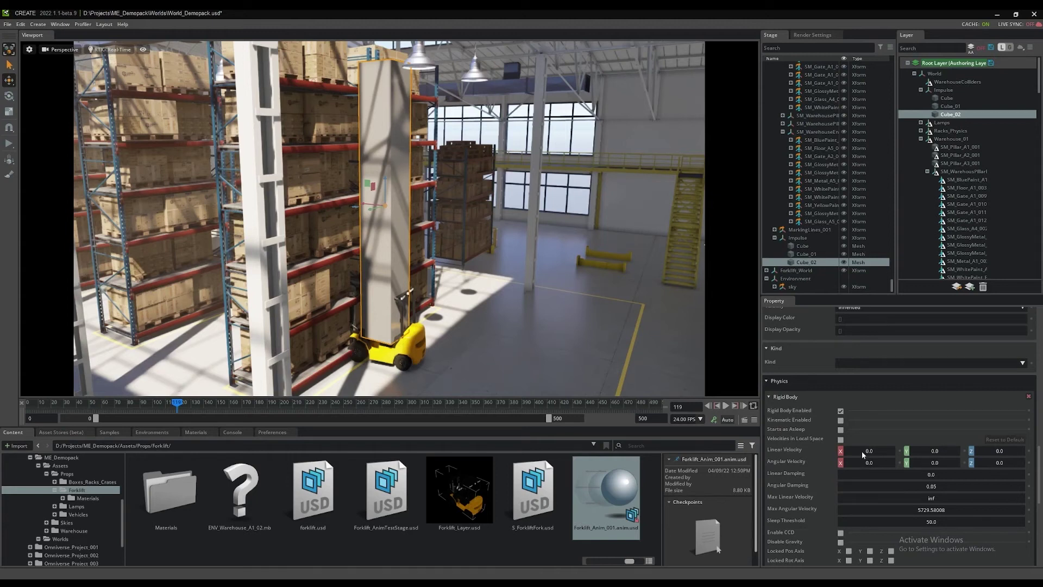
right_click(861, 451)
click(871, 461)
Key Linear Velocity X to 700 at frame 120 and back to 0 at frame 130.
click(744, 406)
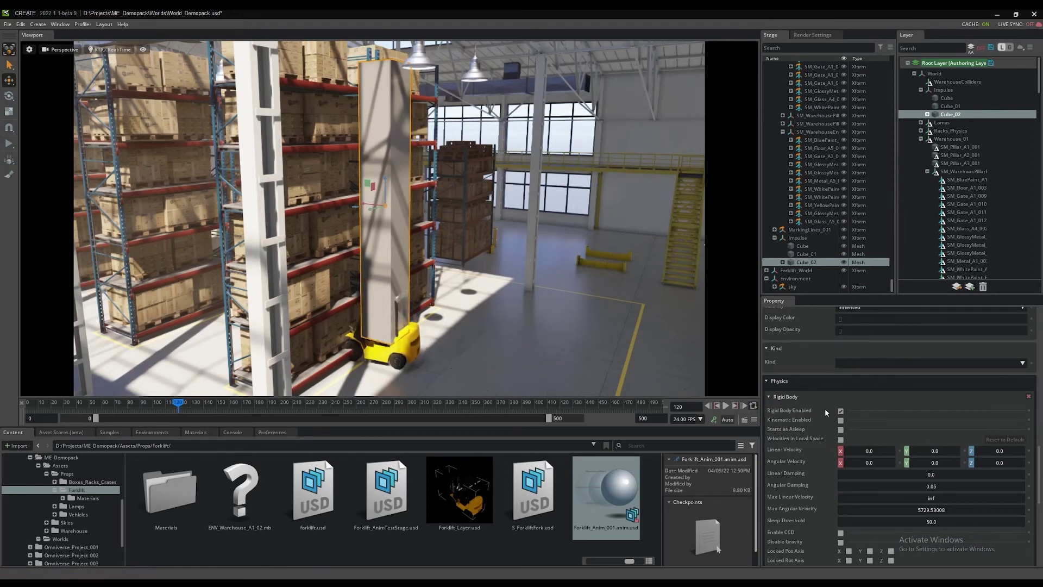
double_click(868, 453)
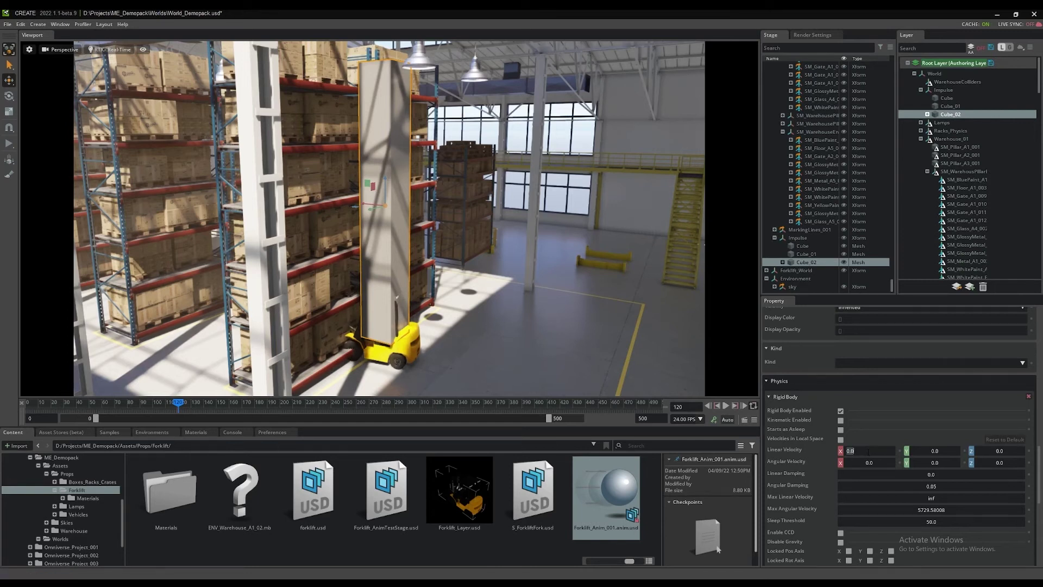
text(700)
key(Return)
drag(182, 404, 192, 404)
double_click(875, 453)
text(0)
In the Curve Editor, make all of Cube_02's velocity keys stepped.
click(59, 24)
mouse_move(75, 41)
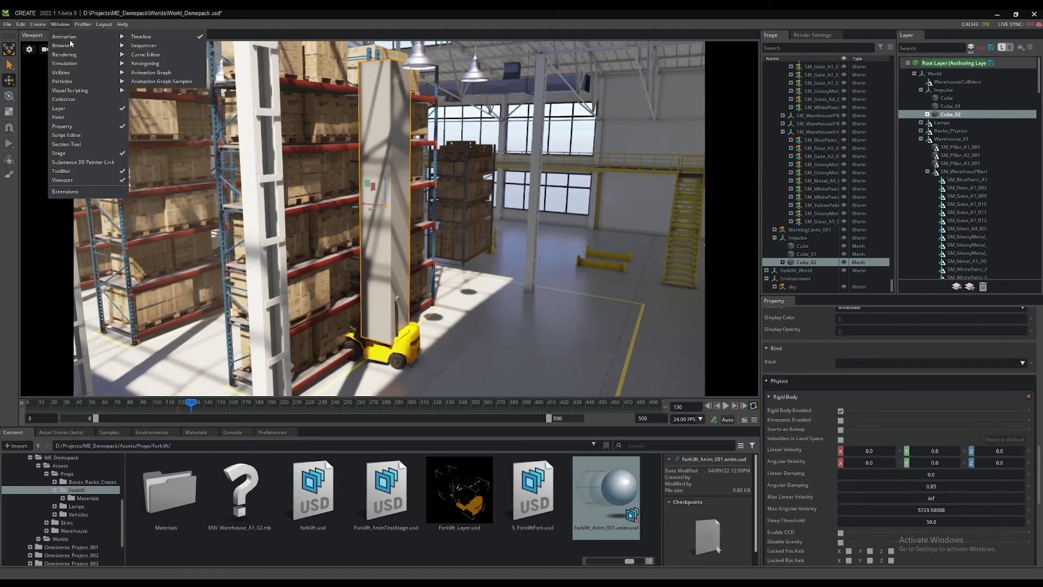
click(146, 54)
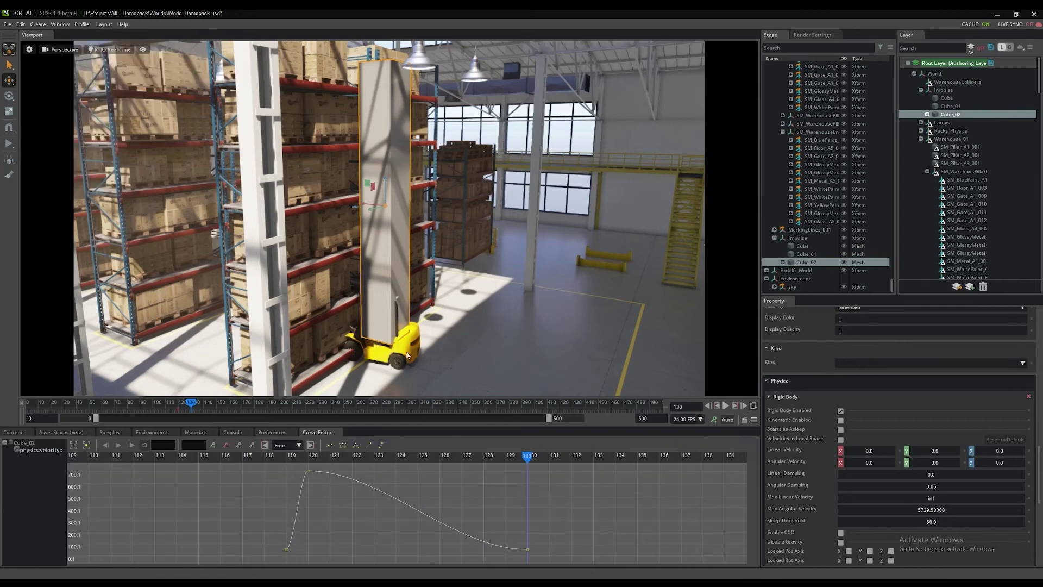
drag(255, 468, 565, 555)
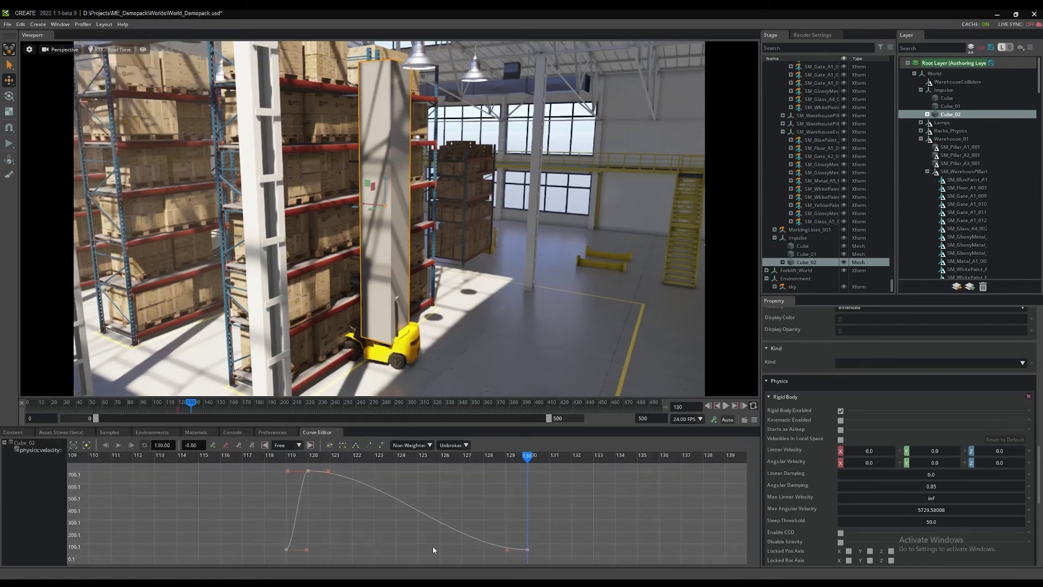
click(382, 446)
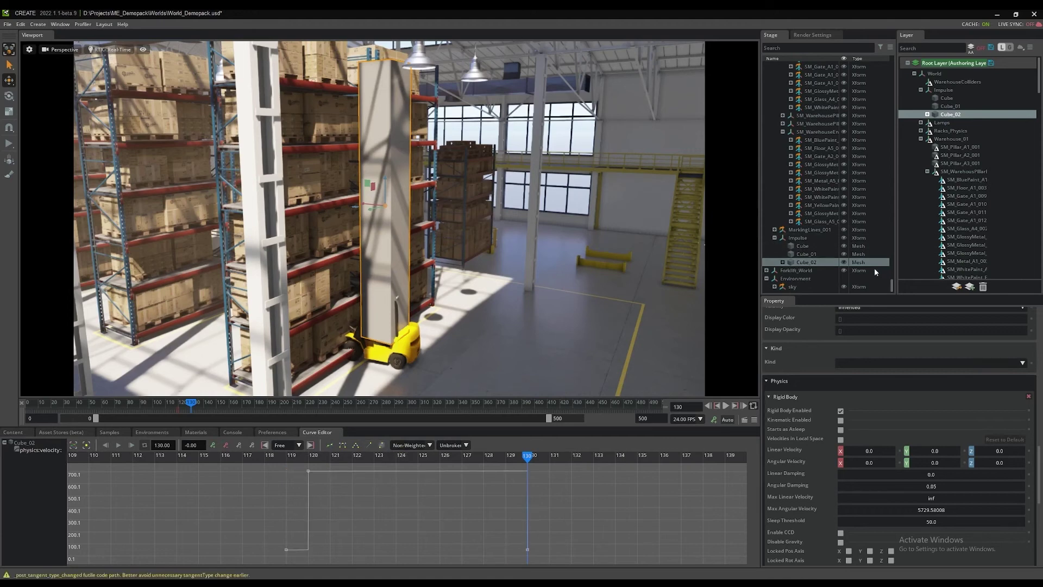
Hide the Cube_02 pillar and clear the selection.
click(844, 262)
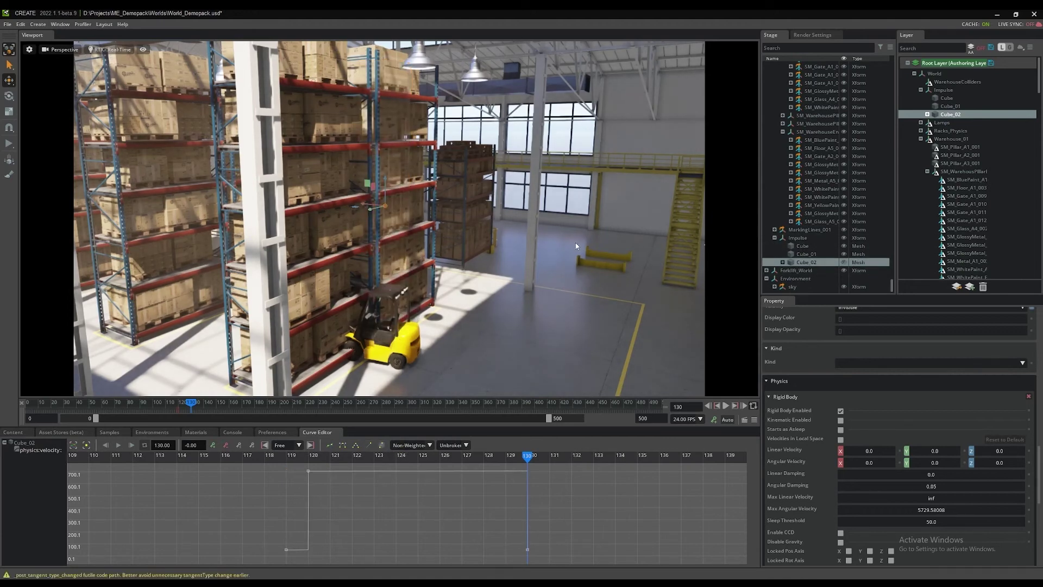
alt+drag(576, 243, 552, 269)
key(Escape)
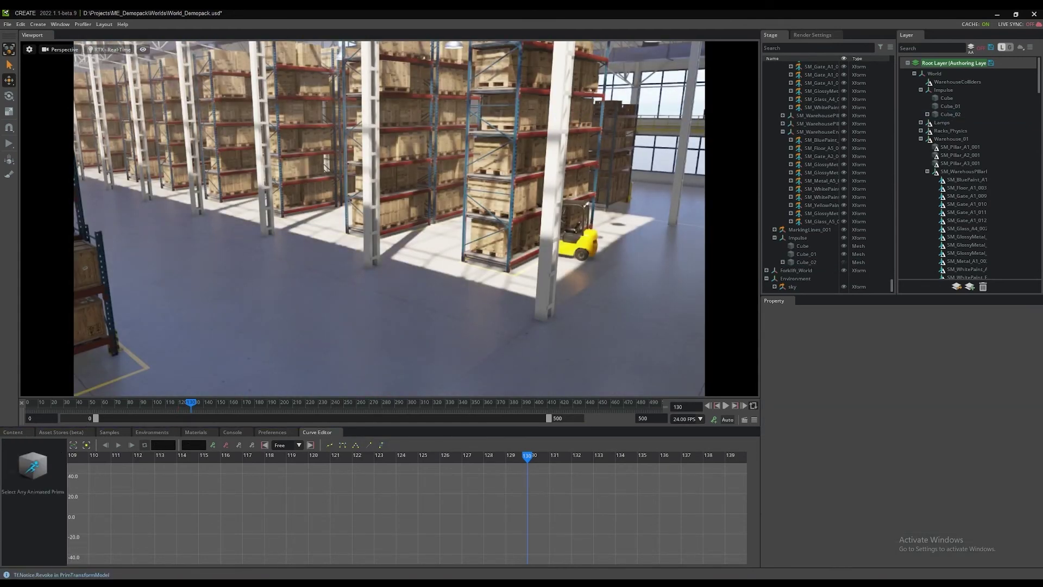
Set the timeline's start frame and current frame to -70.
click(31, 419)
drag(96, 418, 2, 405)
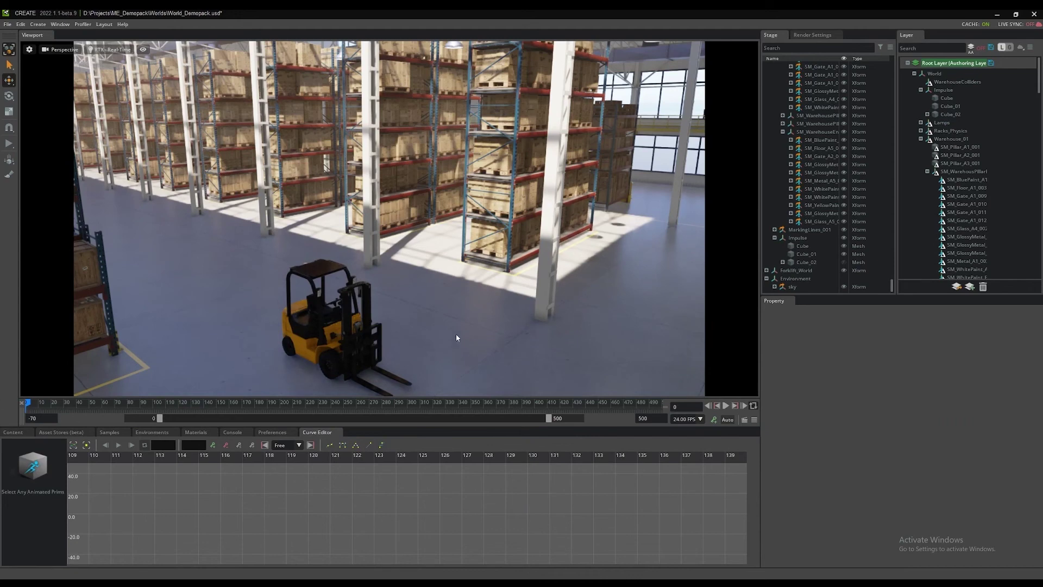
drag(159, 418, 48, 426)
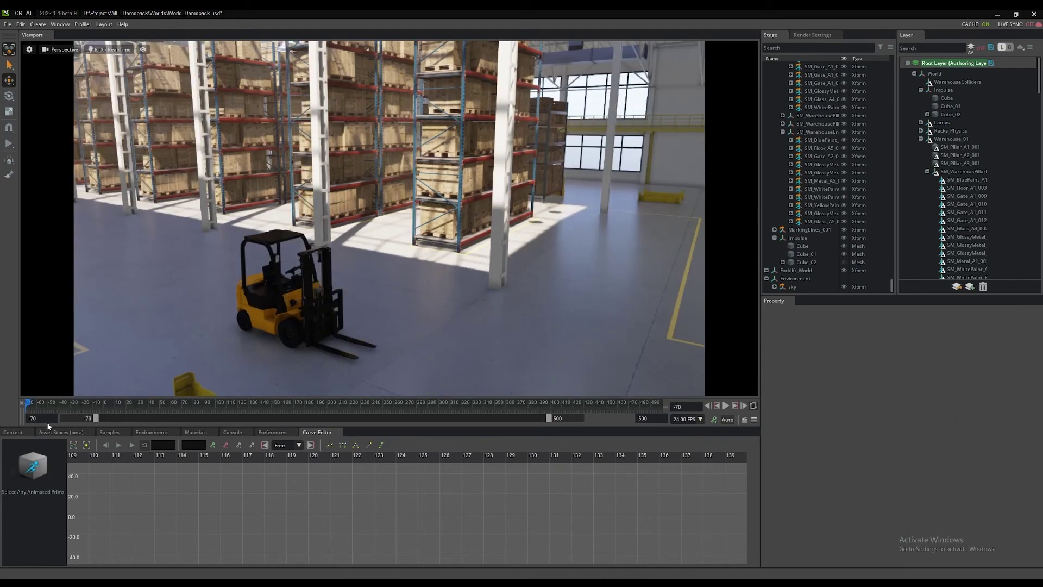
Play the simulation from frame -70 to watch the forklift drive and the racks topple.
click(9, 143)
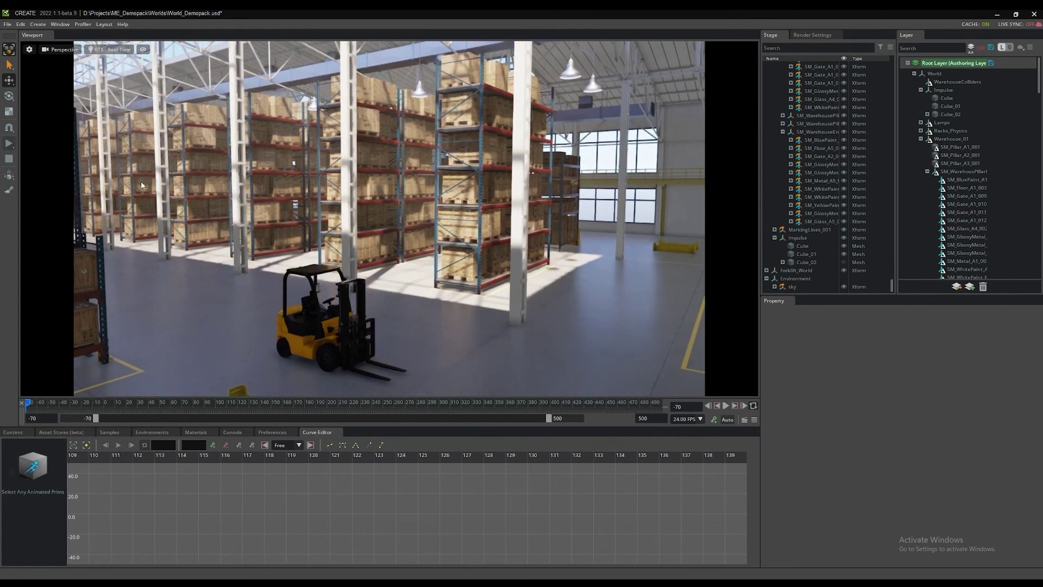
key(space)
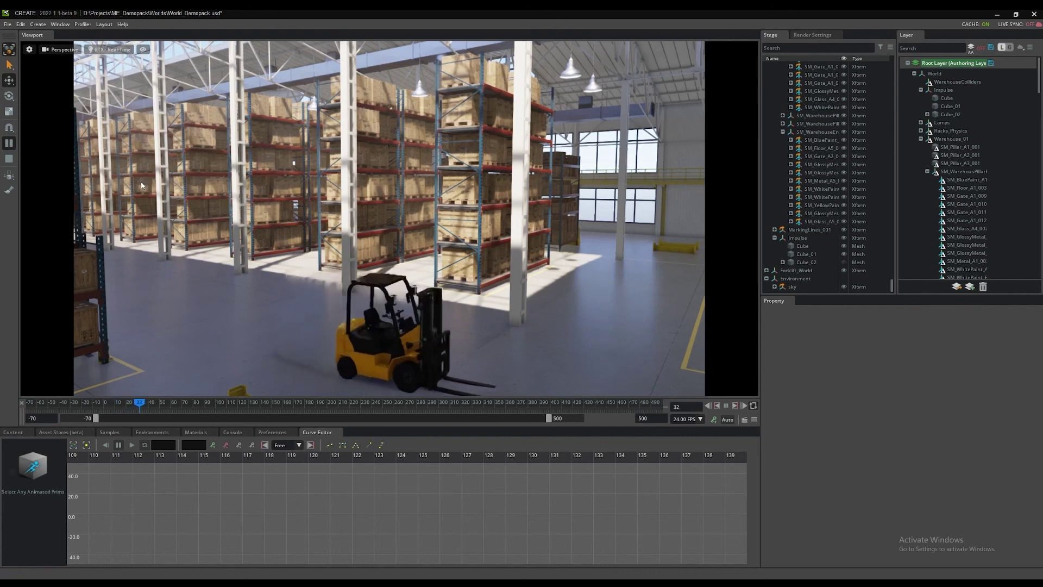